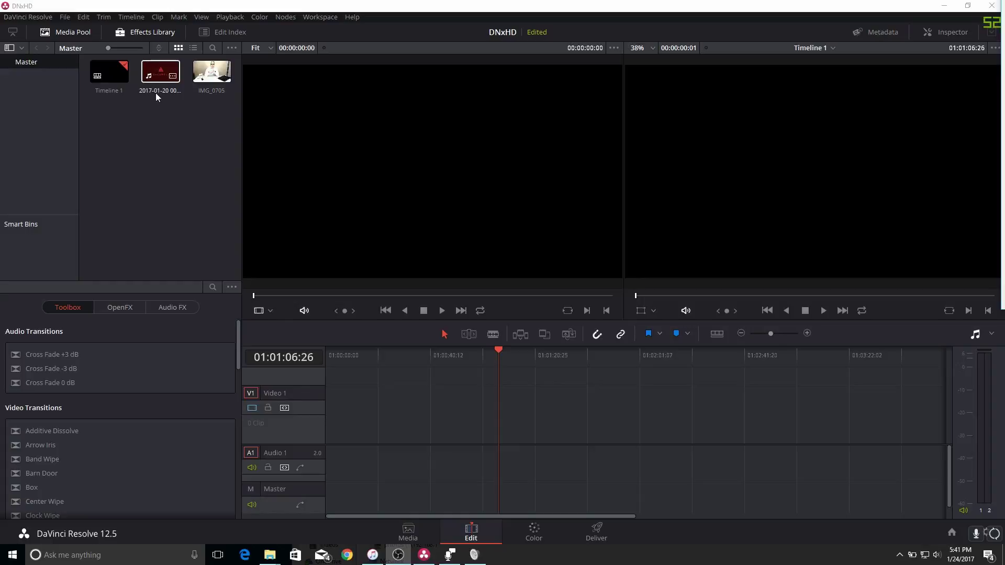
Switch from the Original folder window back to the DaVinci Resolve project
mouse_move(271, 558)
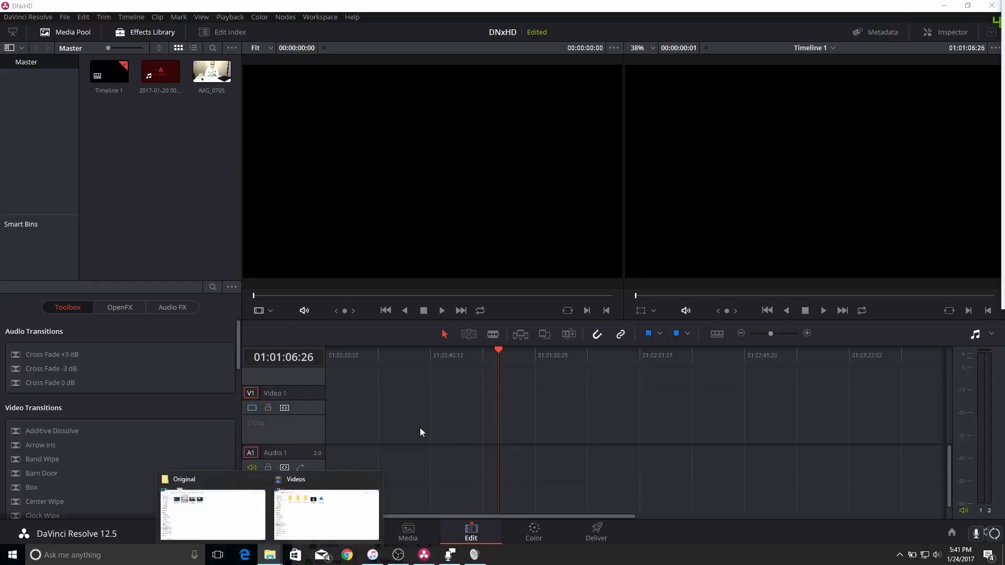
left_click(213, 512)
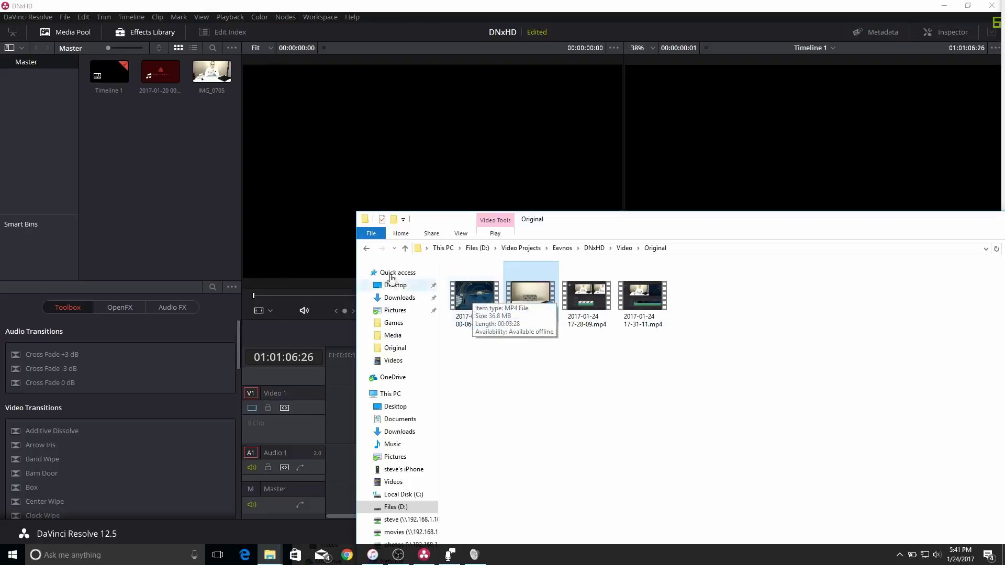
left_click(184, 144)
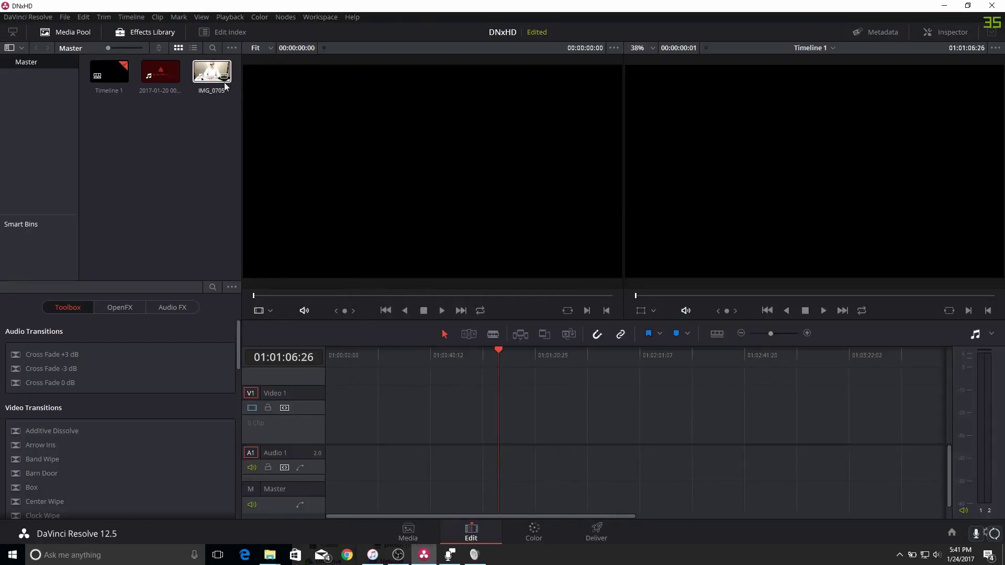
Load IMG_0705 into the source viewer, play it from about 42 seconds, then stop and scrub to about 3:50
left_click_drag(205, 74, 325, 181)
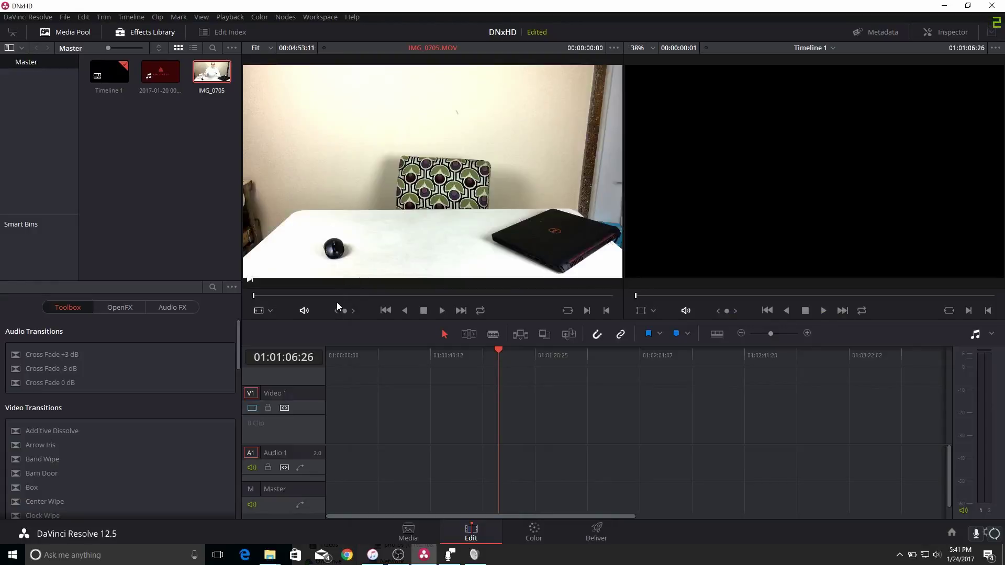
left_click(305, 296)
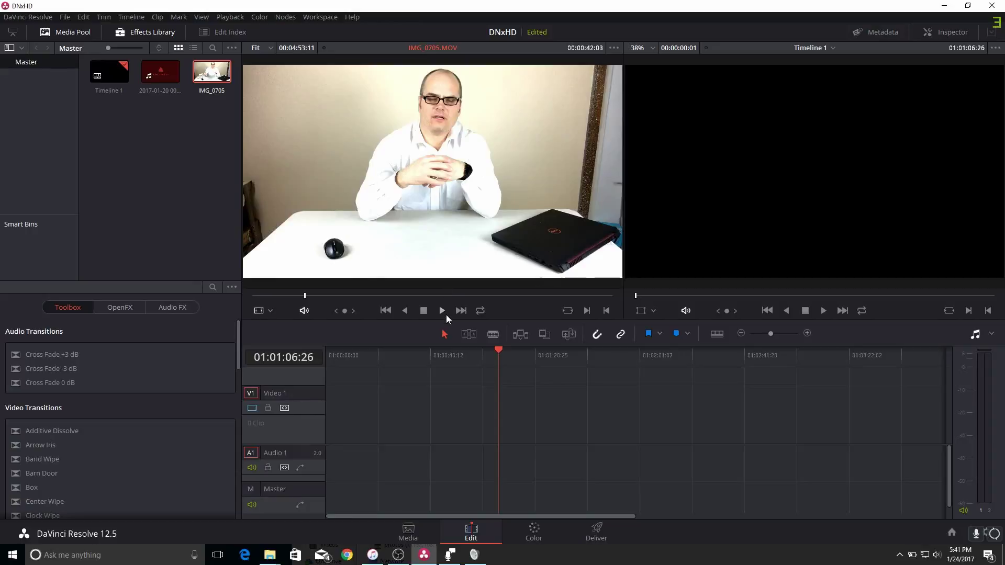
left_click(442, 310)
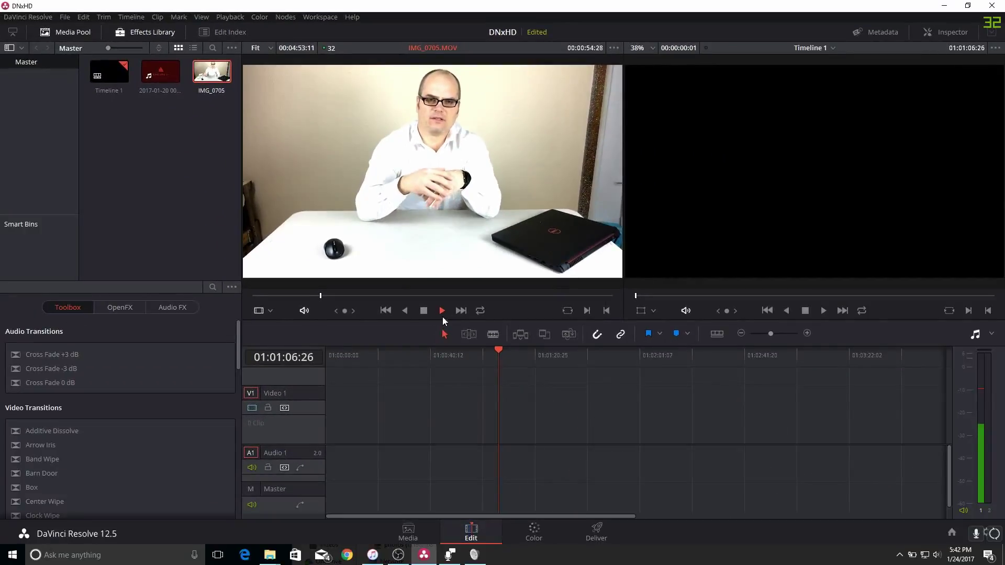
left_click(424, 310)
left_click_drag(463, 295, 534, 295)
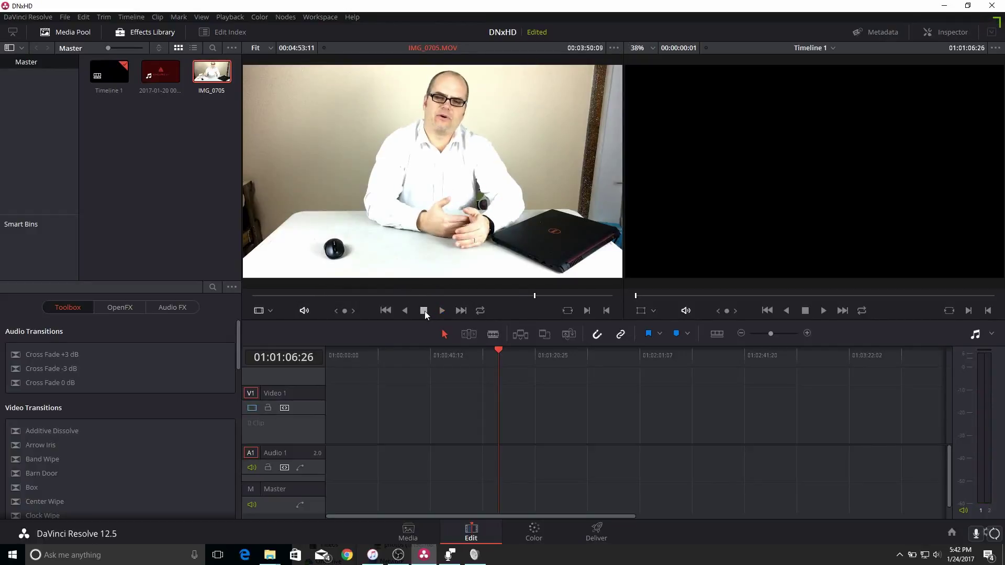
left_click(171, 86)
left_click_drag(170, 85, 368, 432)
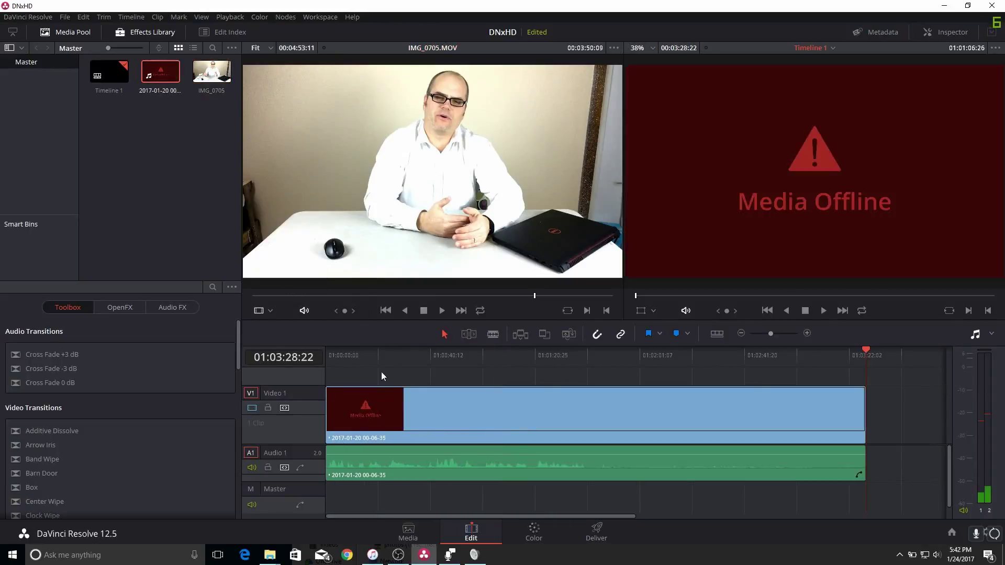
left_click_drag(380, 363, 406, 362)
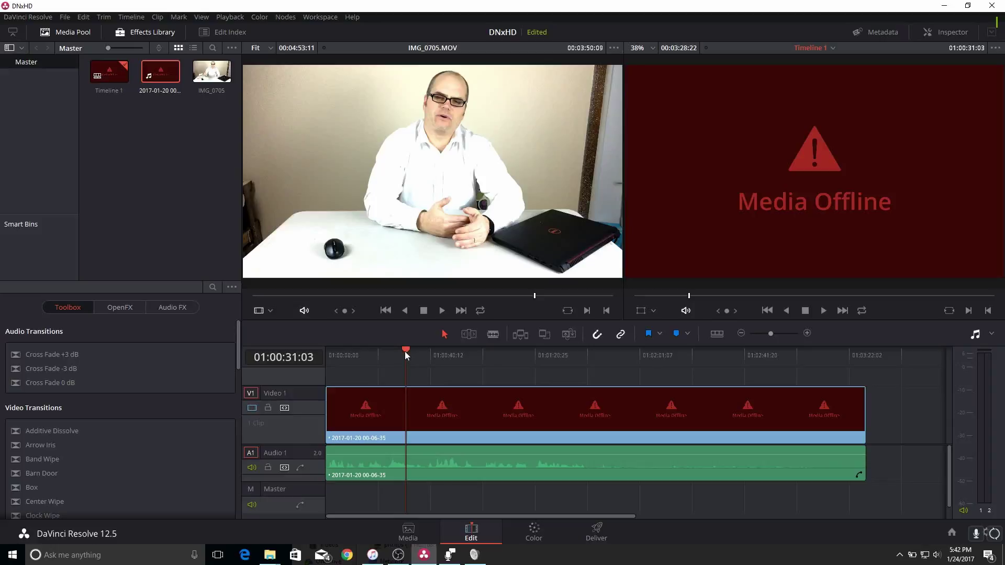
left_click_drag(405, 352, 506, 361)
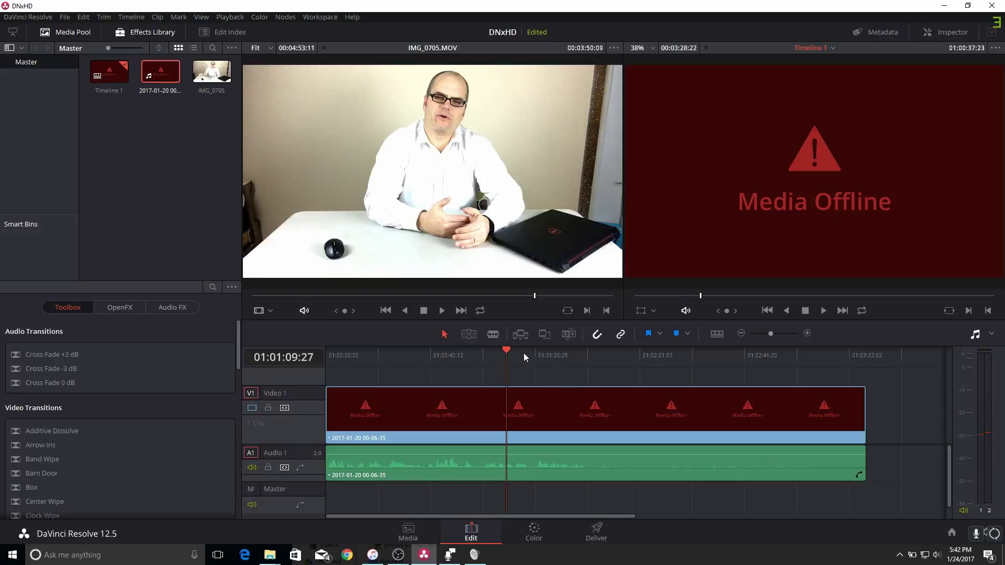
left_click_drag(504, 350, 444, 357)
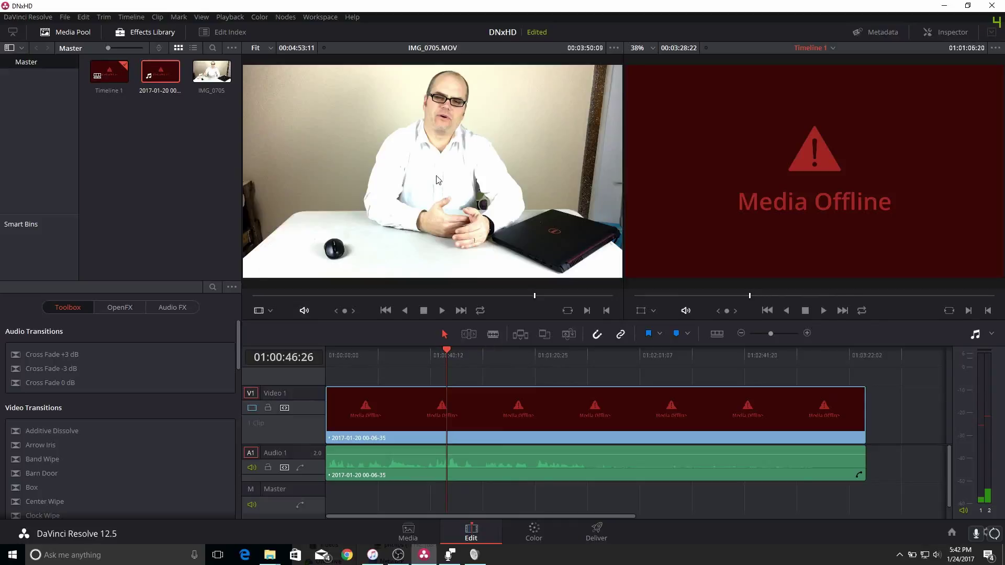
left_click(549, 420)
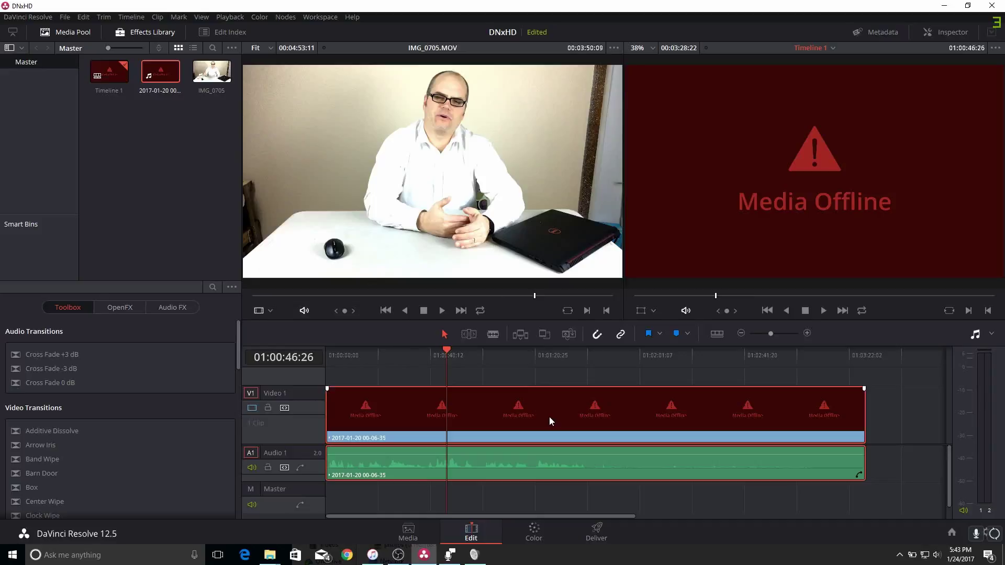
Delete the timeline clip, remove IMG_0705 and the offline clip from the Media Pool, then go to Chrome
key("Delete")
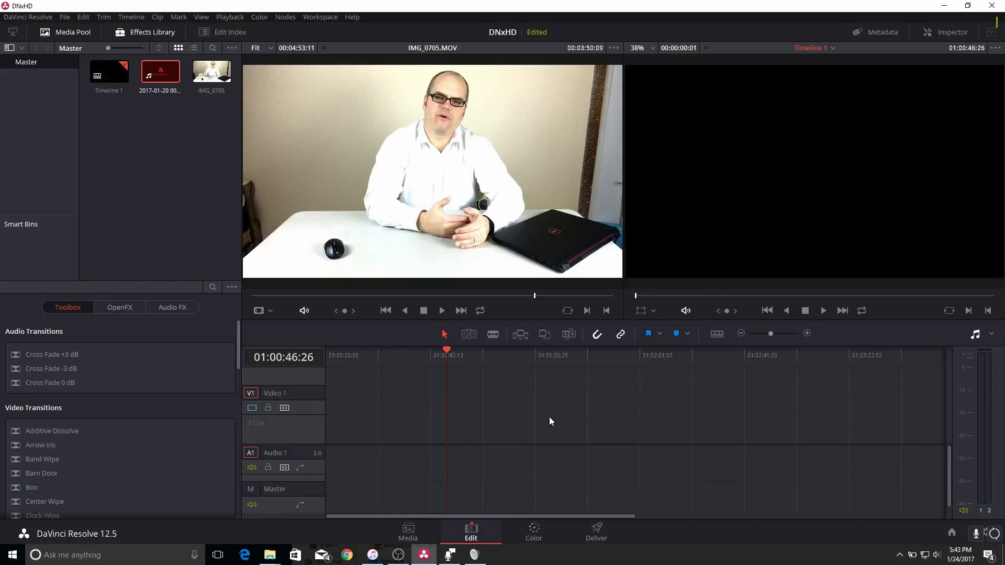
left_click_drag(207, 139, 169, 80)
key("Delete")
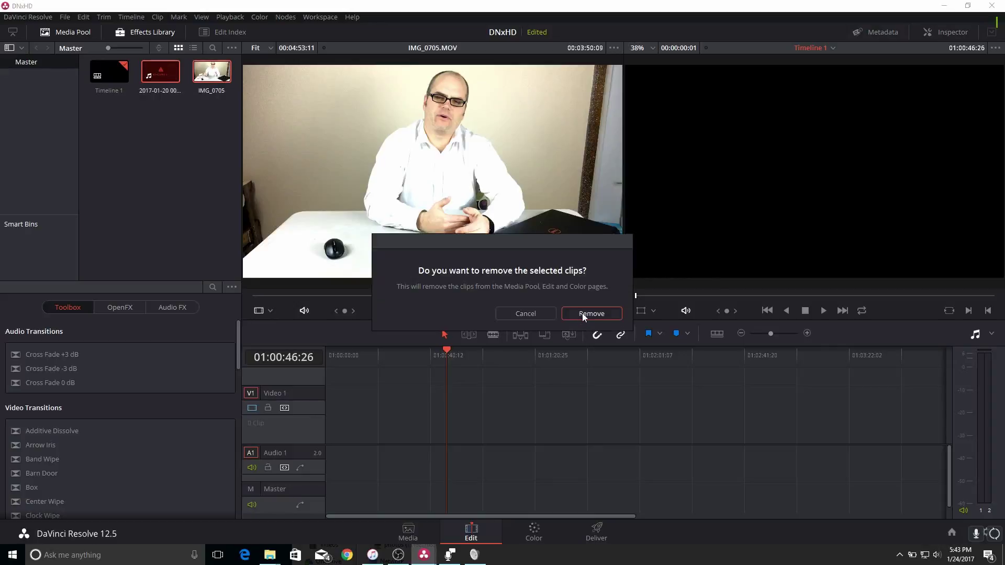
left_click(584, 313)
left_click(344, 555)
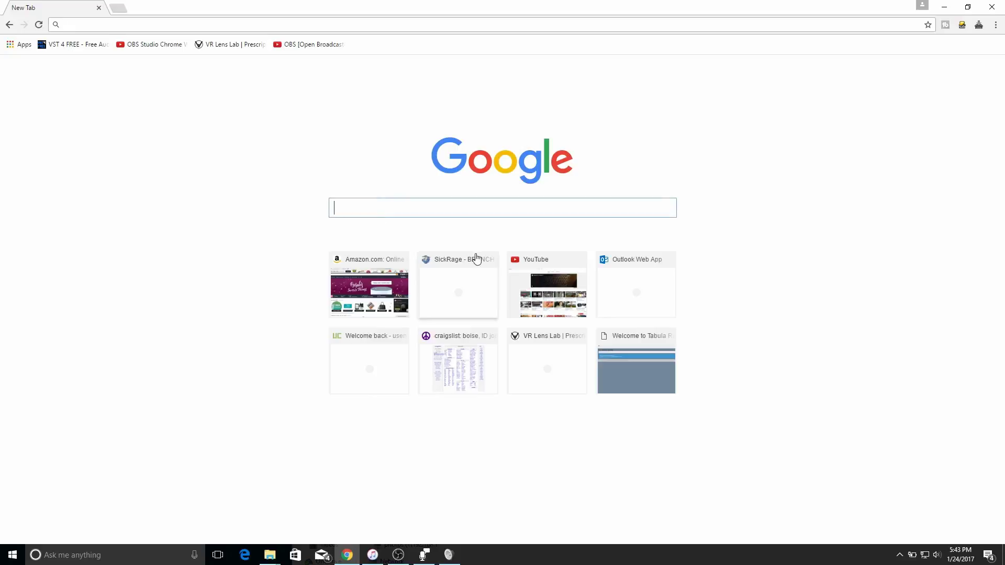
Search Google for 'avid dnxhd' and download CodecsLE_2.7.3_Win.zip from Avid's Codecs LE article
type("avid dnxhd")
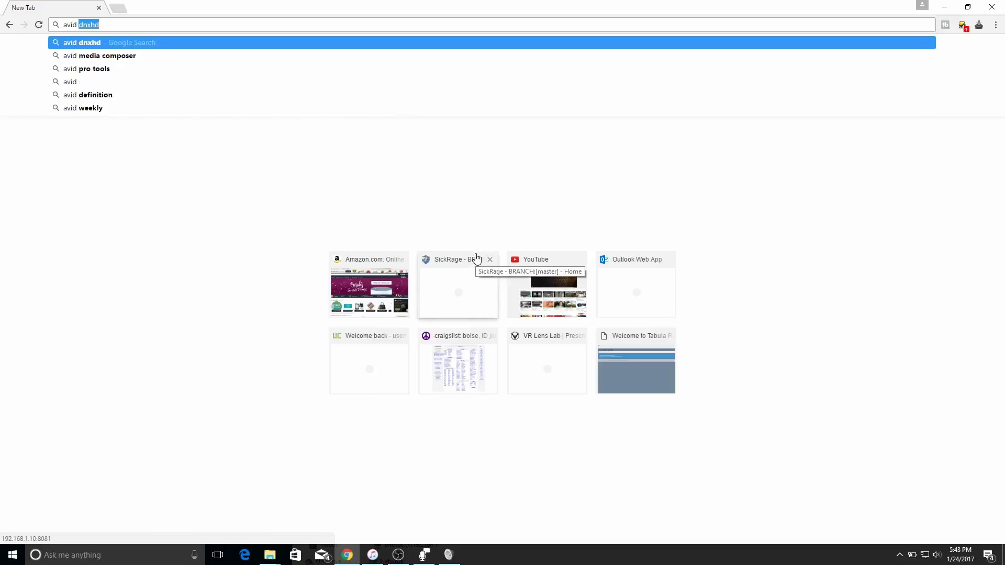
key("Return")
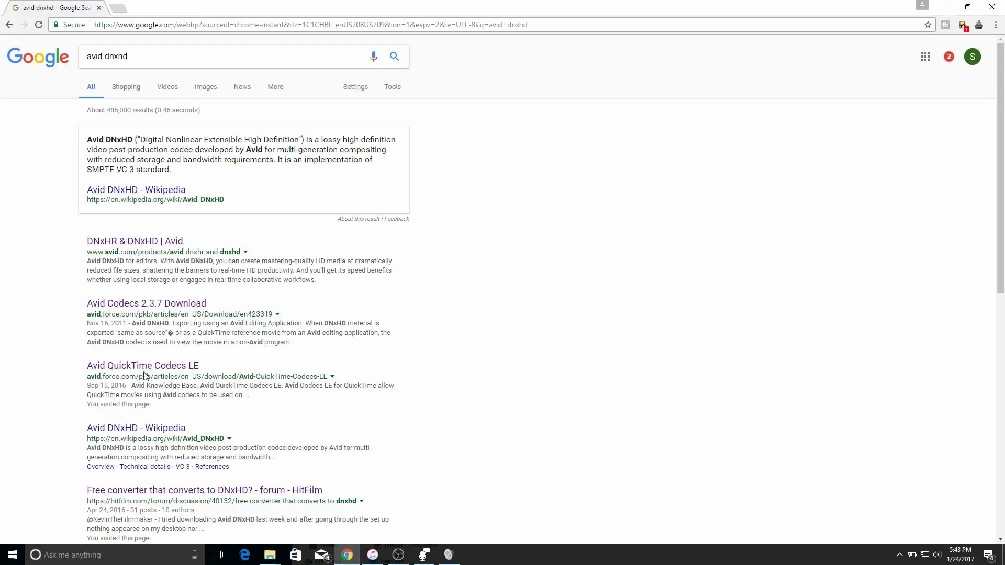
left_click(177, 375)
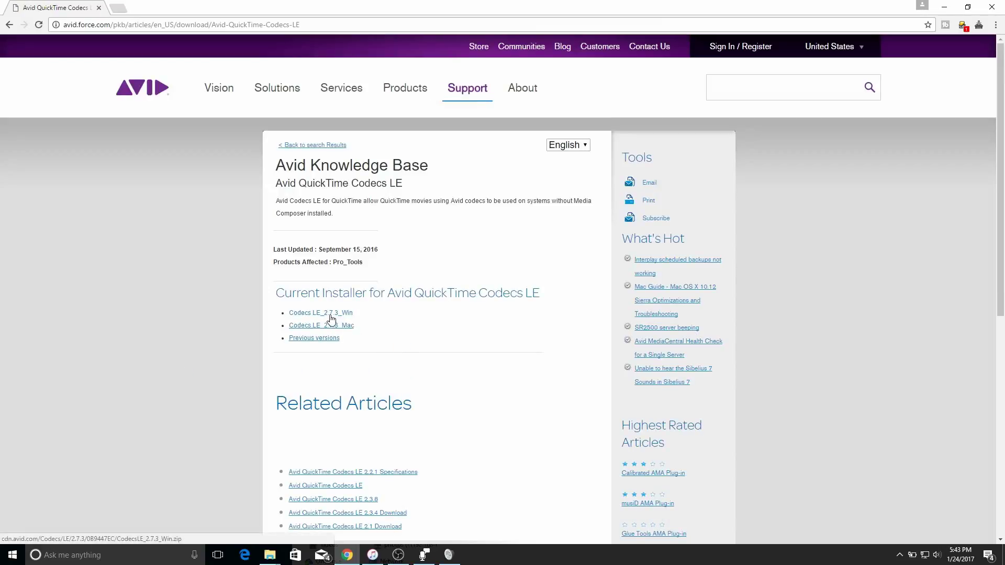
left_click(331, 314)
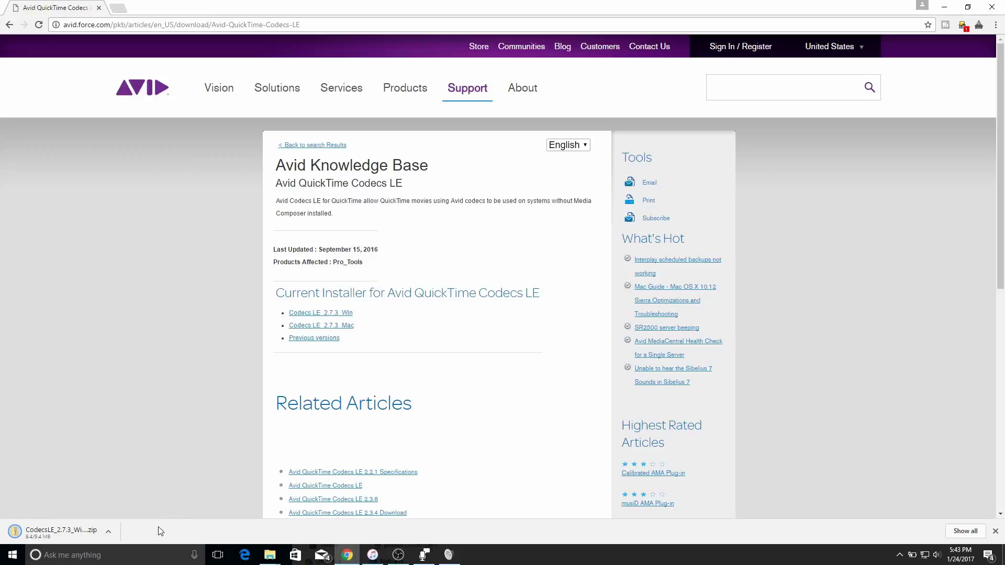
Run AvidCodecsLESetup.exe from the downloaded zip and complete a Repair install of Avid Codecs LE
left_click(78, 535)
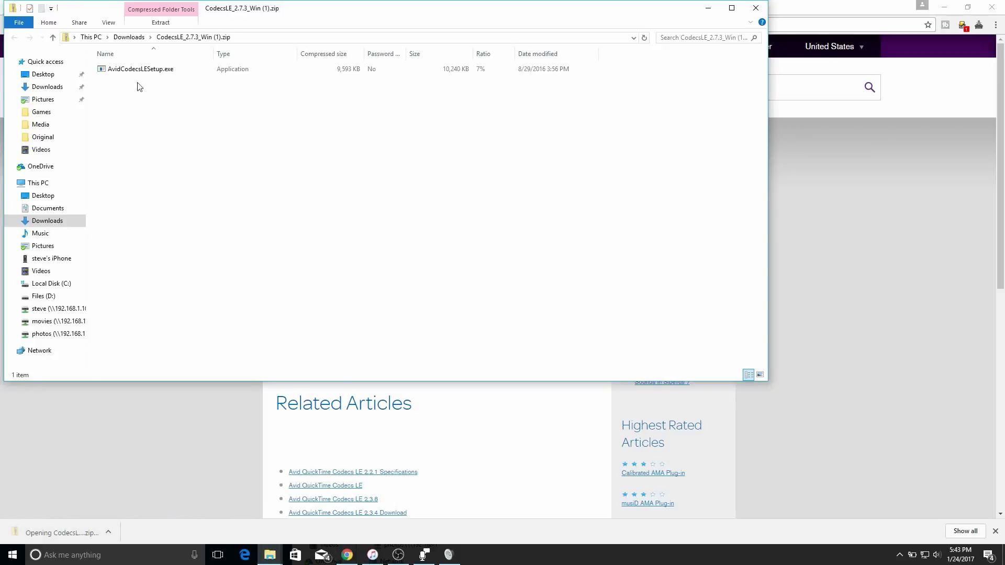
left_click(131, 73)
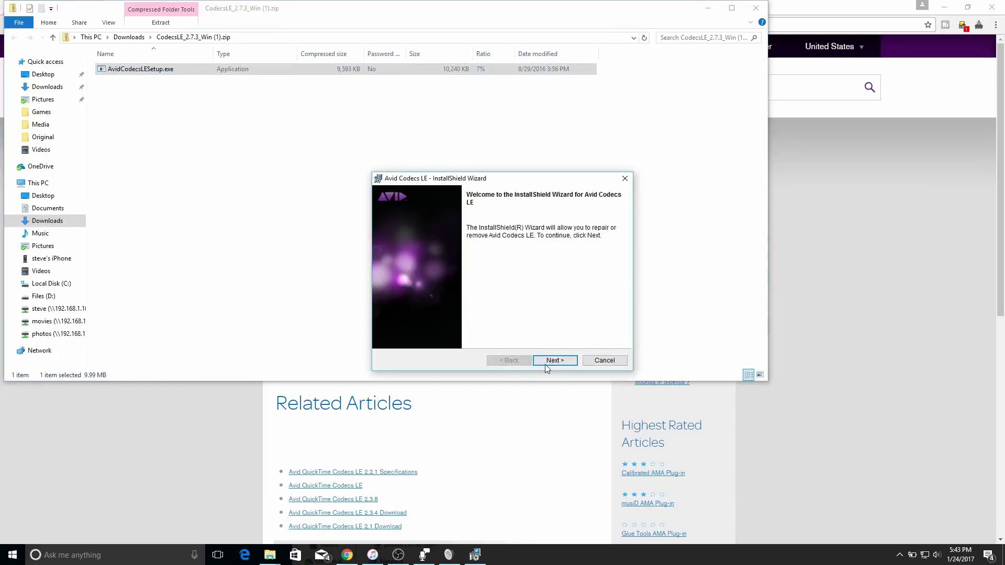
left_click(547, 361)
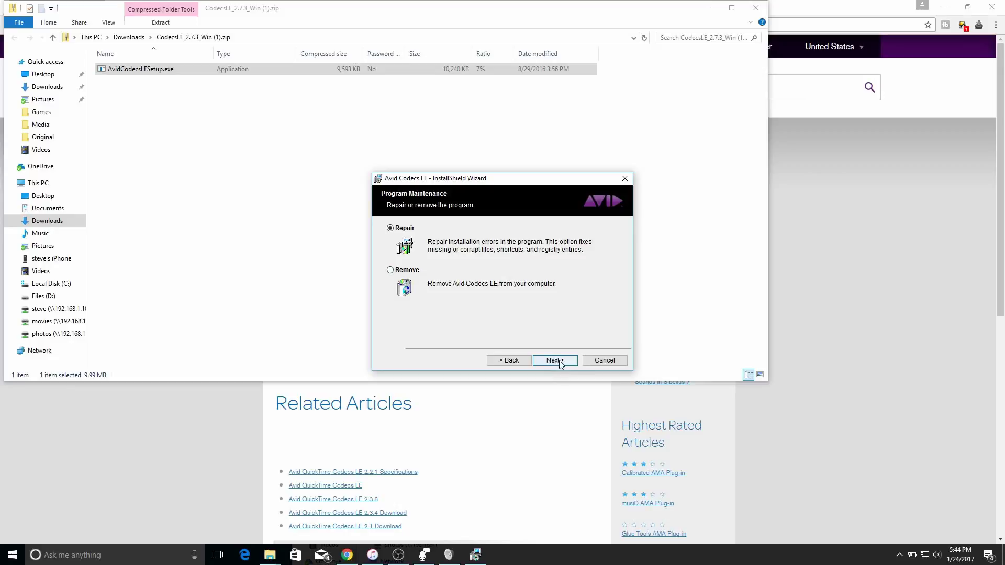
left_click(555, 361)
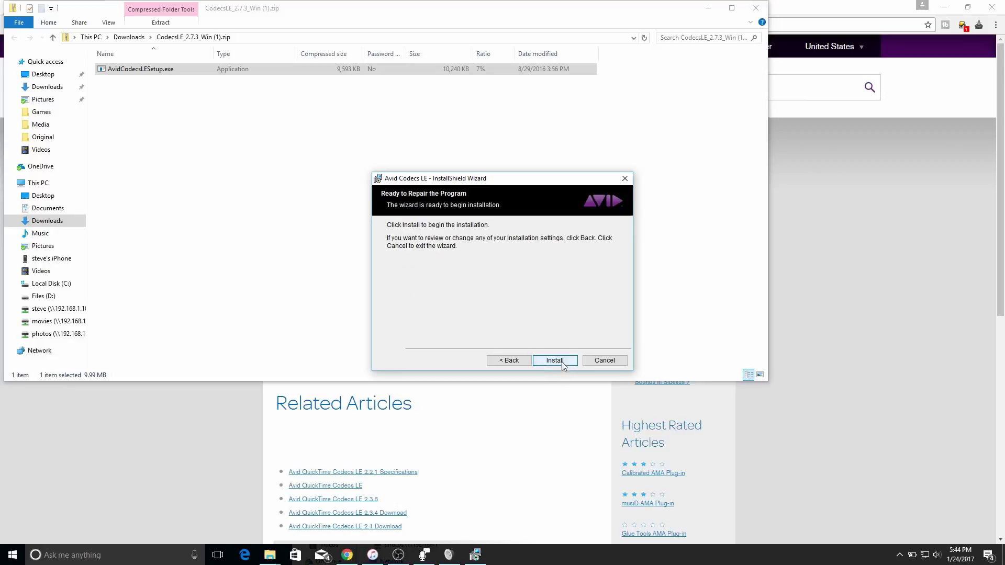
left_click(562, 362)
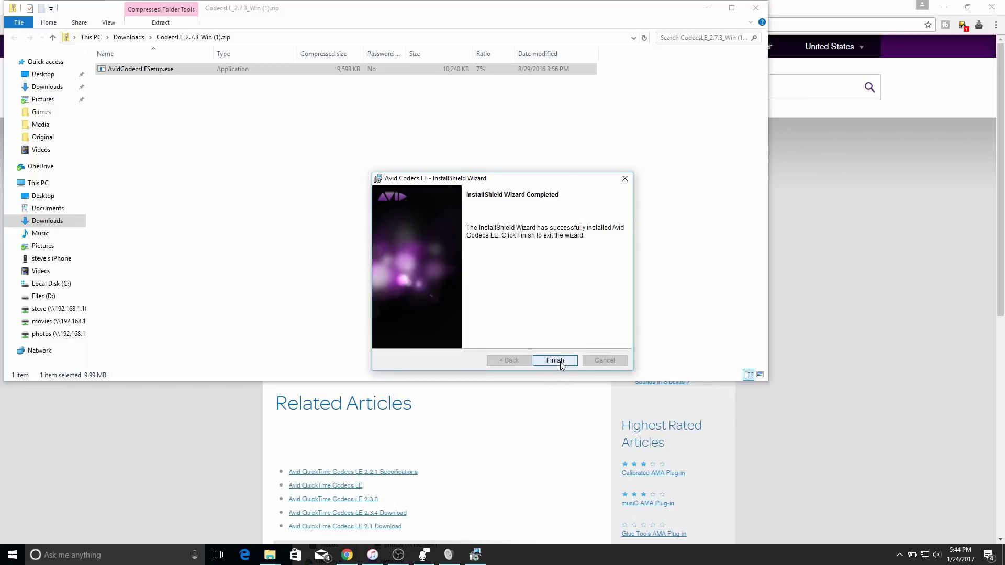
left_click(559, 361)
left_click(554, 360)
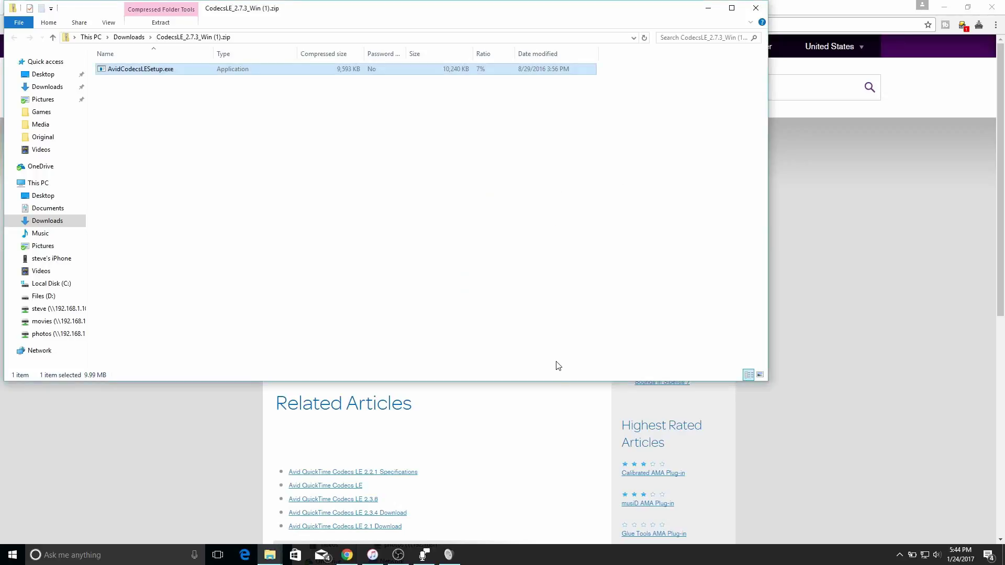
Close the zip window and search Google for 'eye frame converter'
left_click(755, 8)
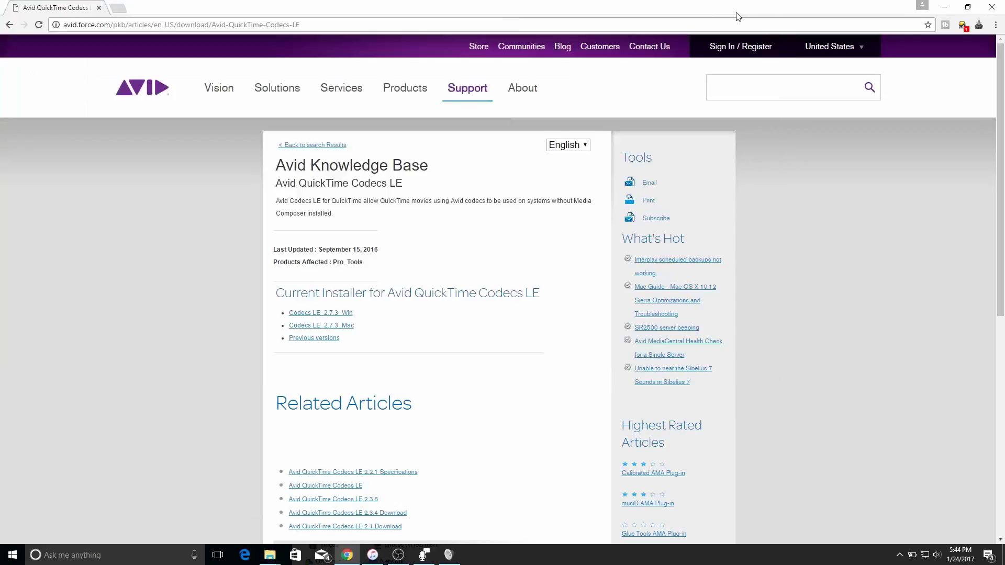
left_click(308, 25)
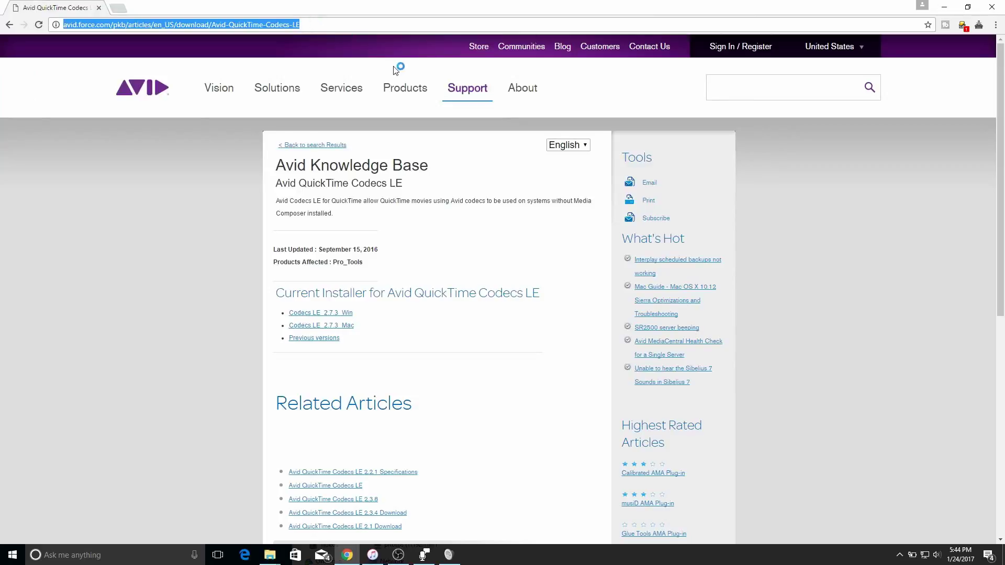
type("eye frame converter")
key("Return")
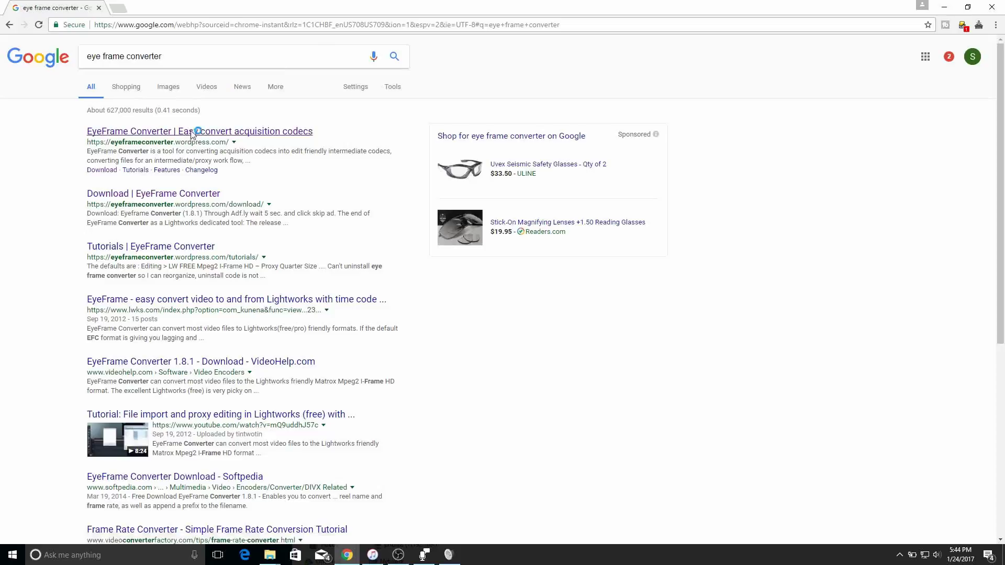
Download EyeFrame_Setup.exe from the EyeFrame Converter website and start its setup wizard
left_click(193, 133)
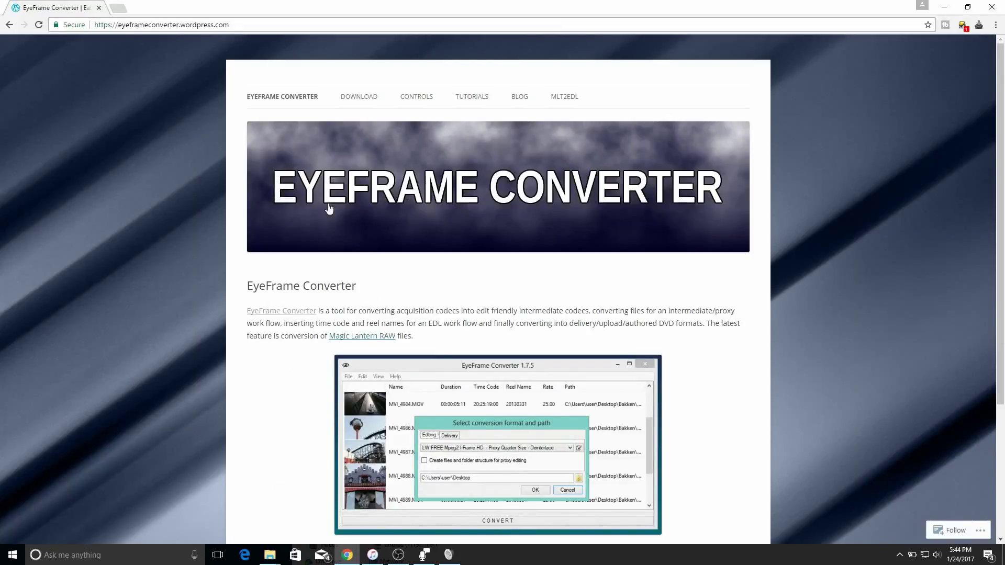
scroll(328, 210, "down", 3)
left_click(517, 385)
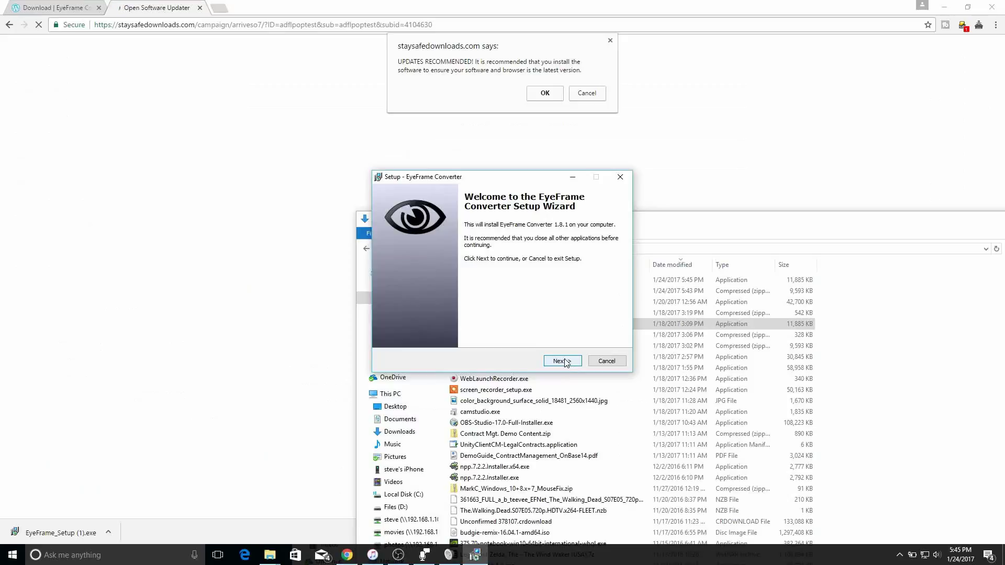
left_click(561, 361)
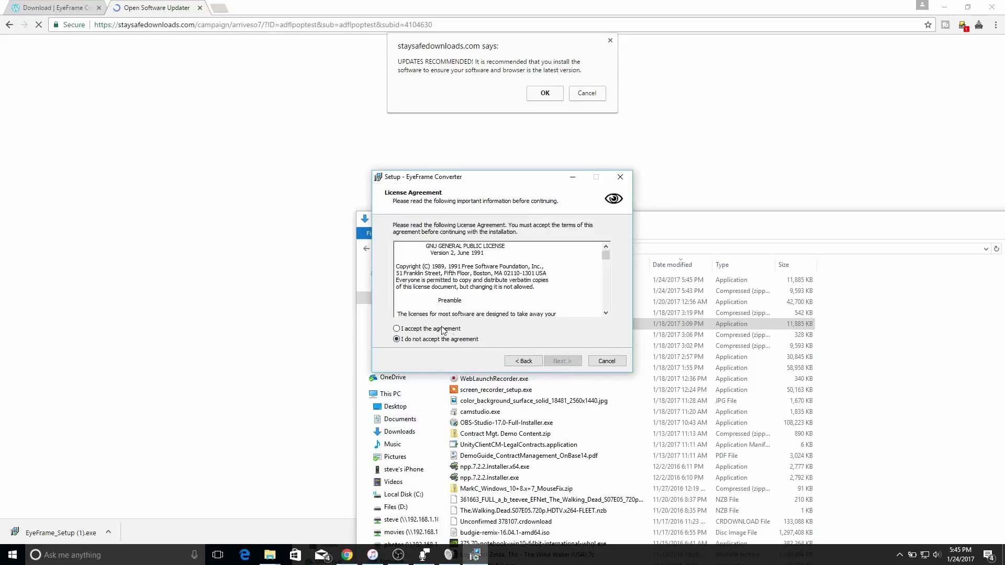
Accept the GNU license, install EyeFrame Converter 1.8.1 with default options, and launch it
left_click(442, 330)
left_click(556, 363)
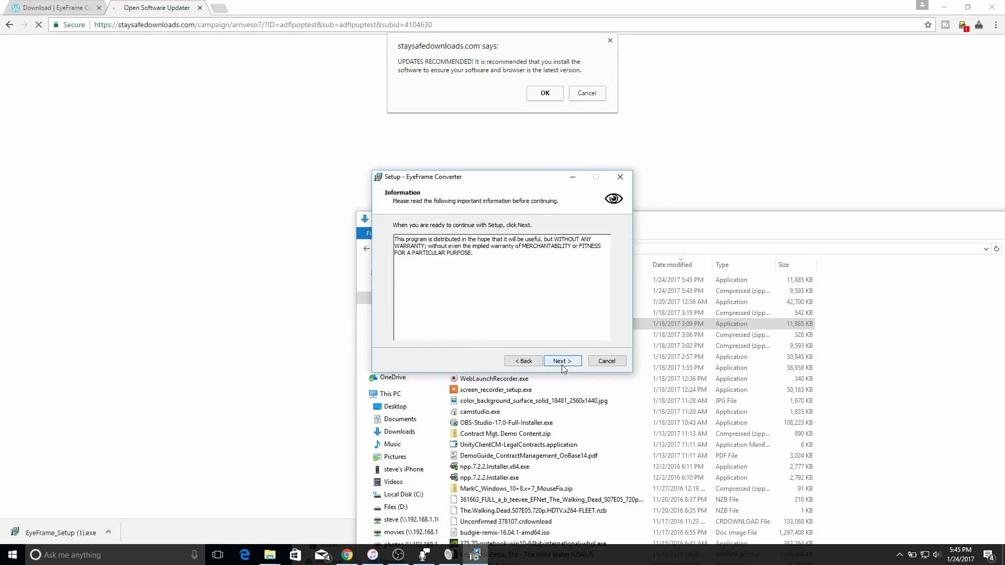
left_click(562, 364)
left_click(563, 363)
left_click(563, 361)
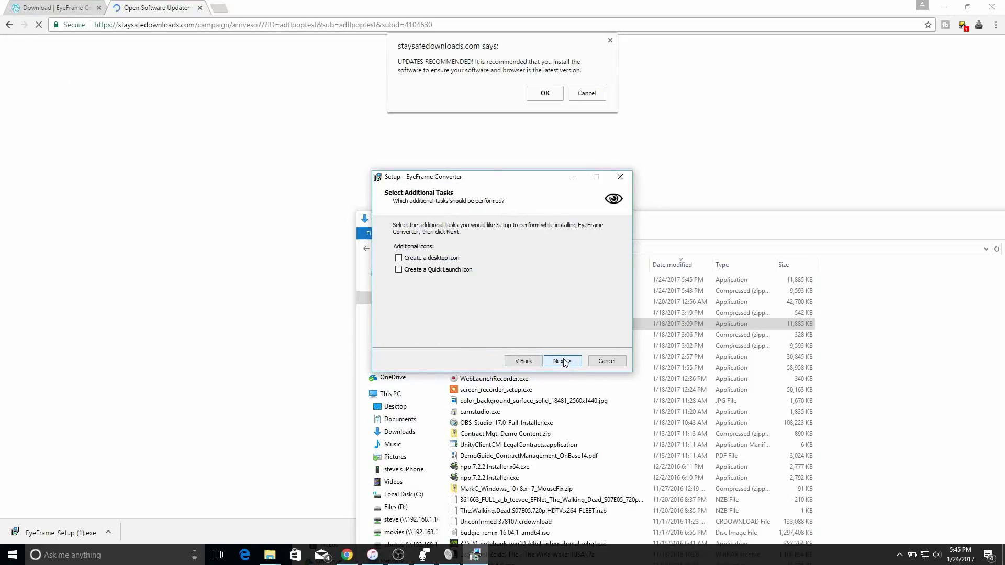
left_click(564, 360)
left_click(563, 360)
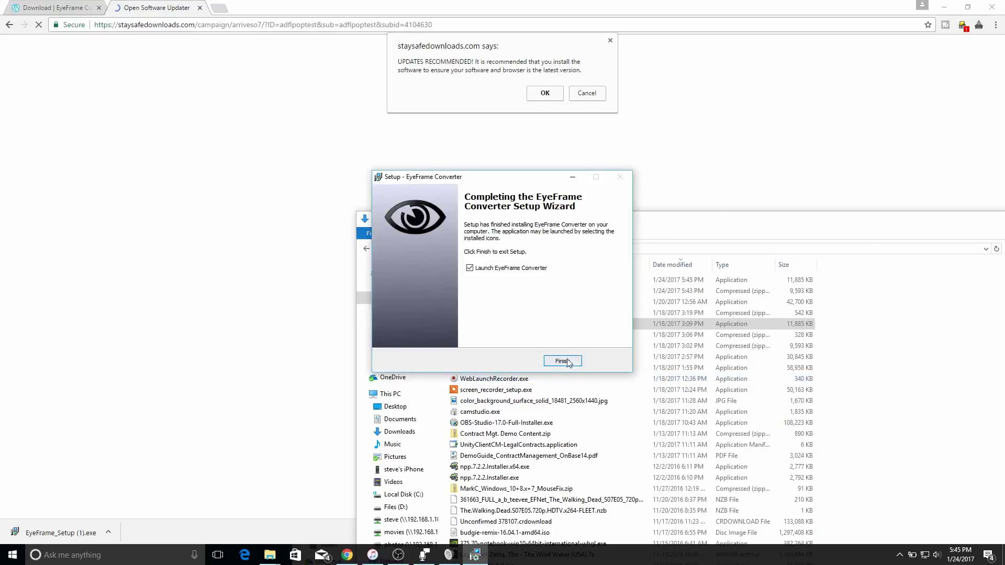
left_click(567, 363)
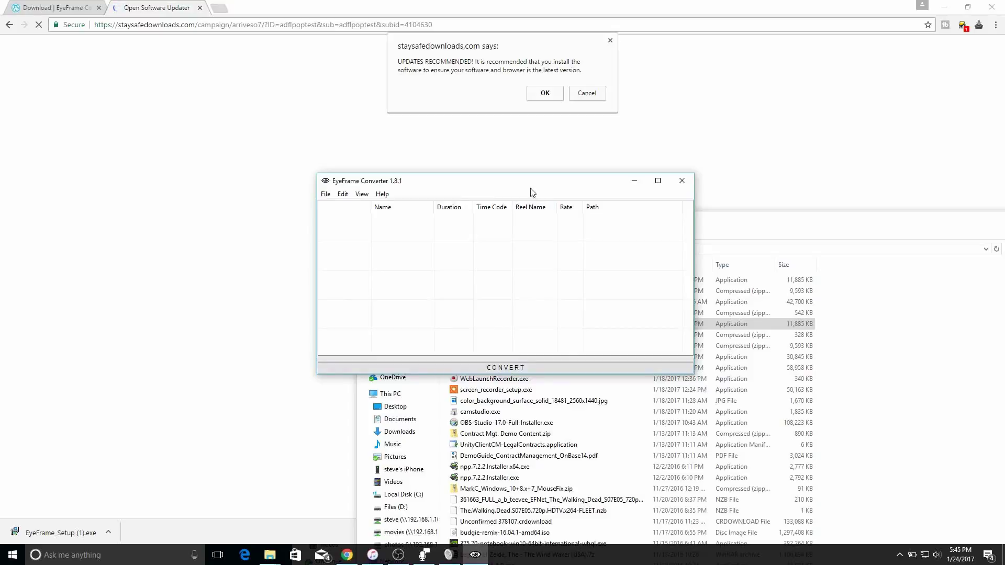
left_click_drag(533, 167, 518, 126)
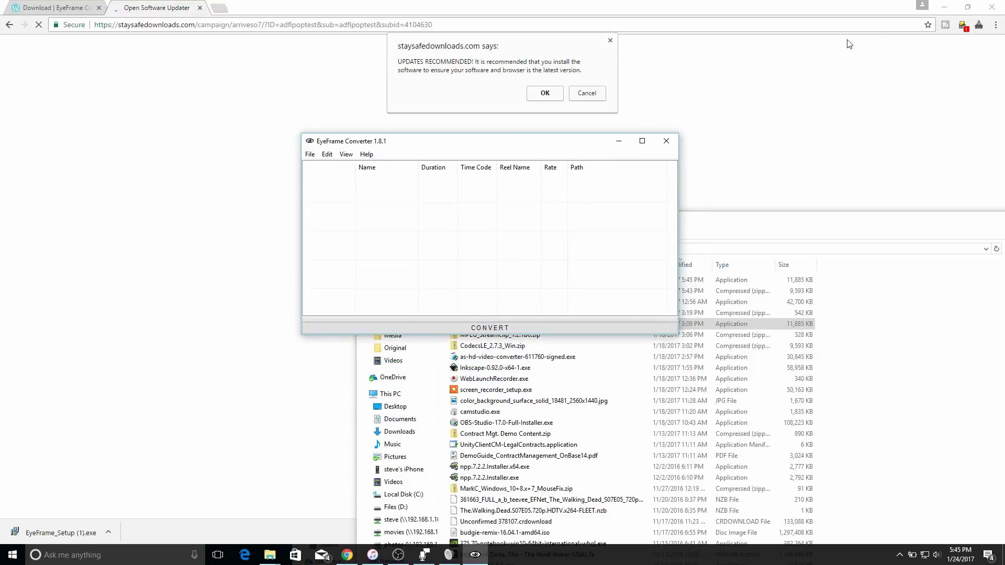
left_click(992, 8)
Close Chrome and browse File Explorer to D:\Video Projects\Eevnos\DNxHD\Video\Original
left_click(583, 94)
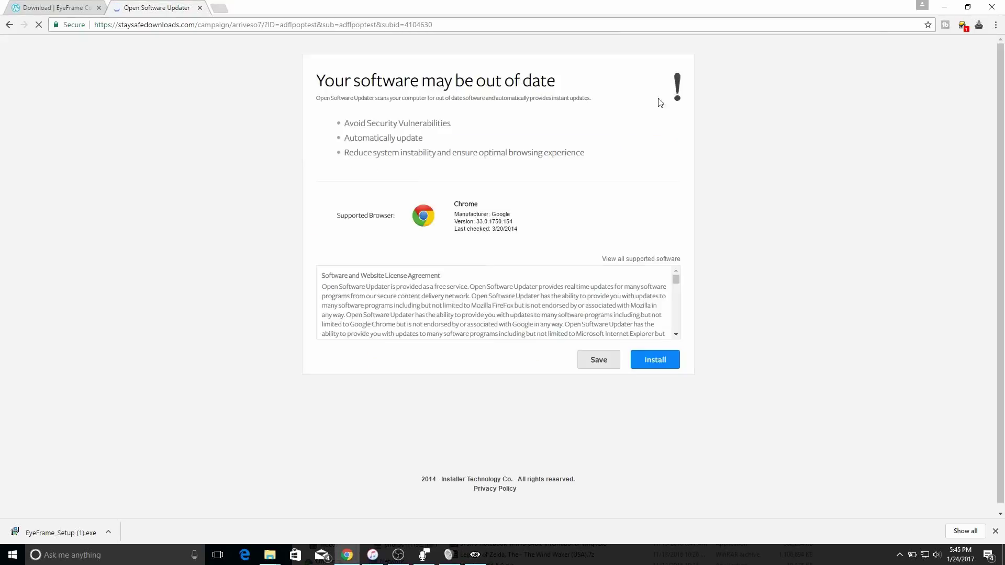
left_click(992, 7)
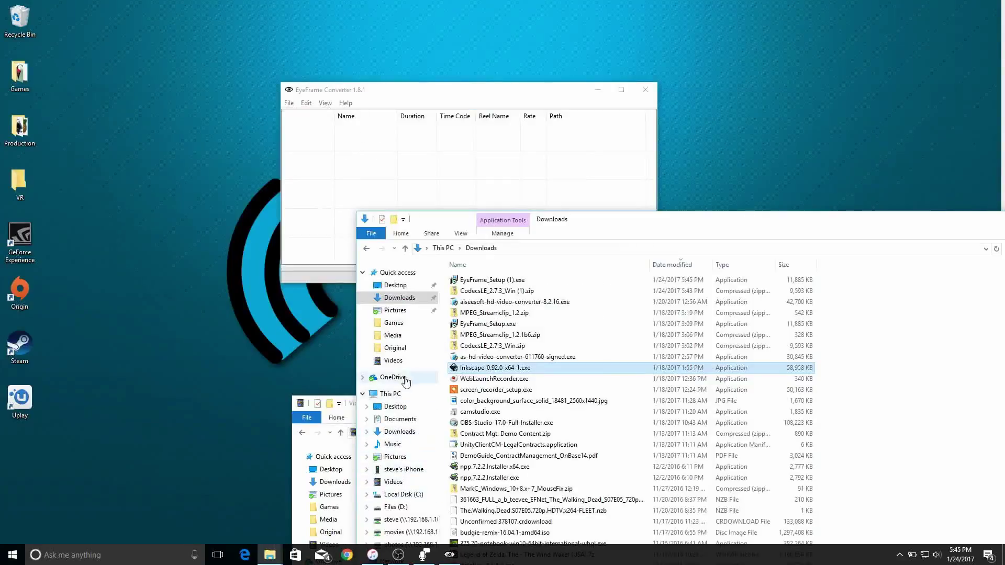
left_click(393, 360)
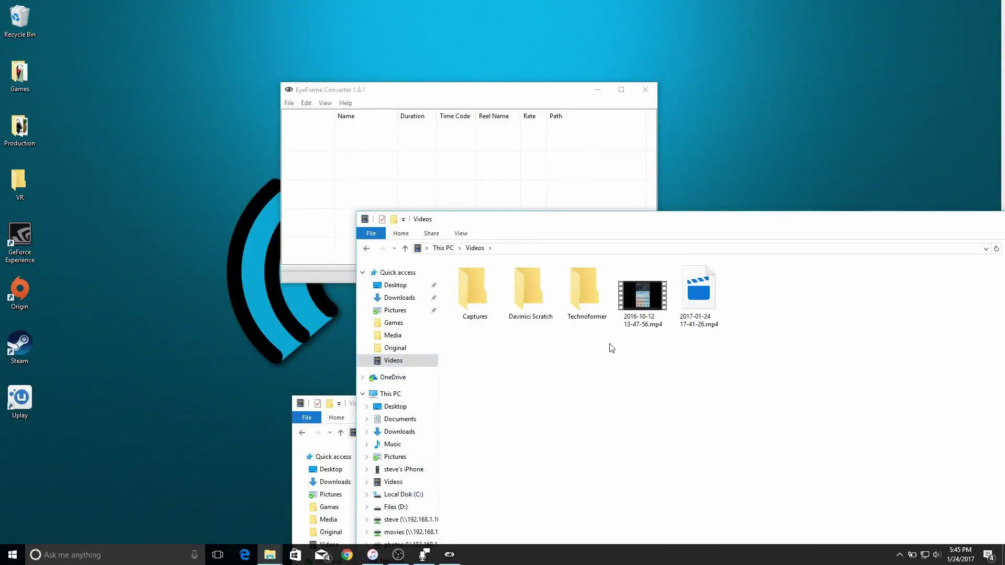
left_click(395, 506)
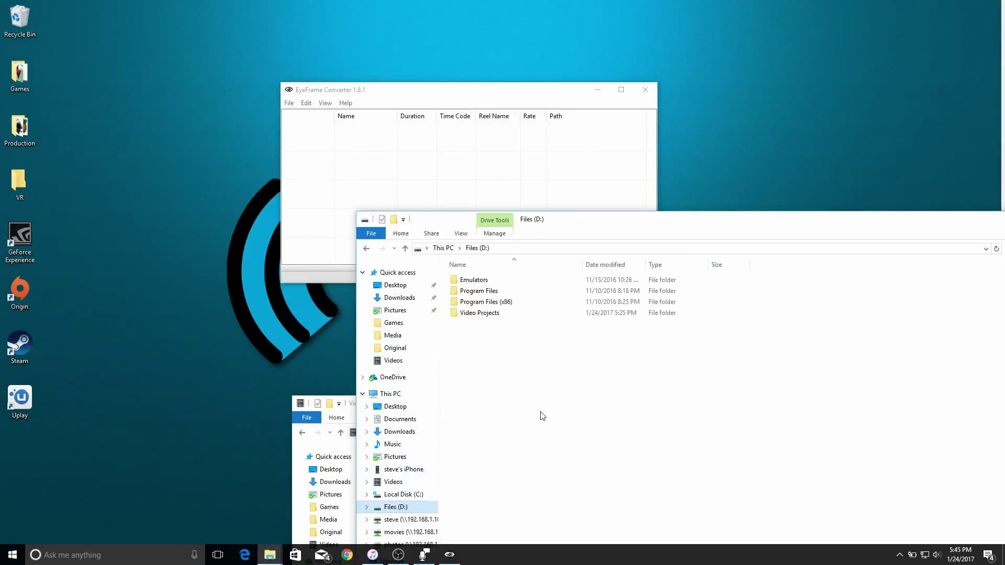
double_click(482, 313)
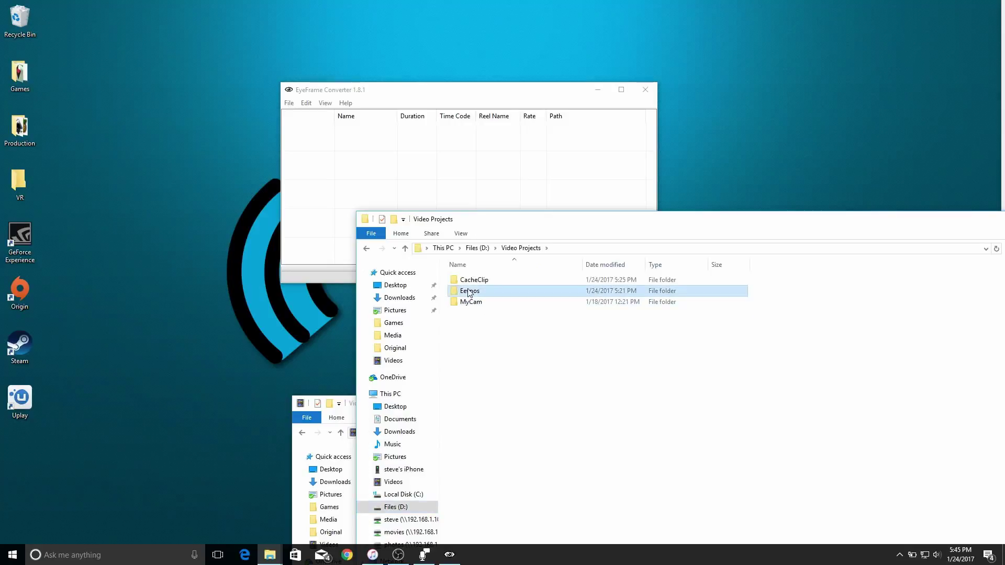
double_click(479, 291)
double_click(476, 291)
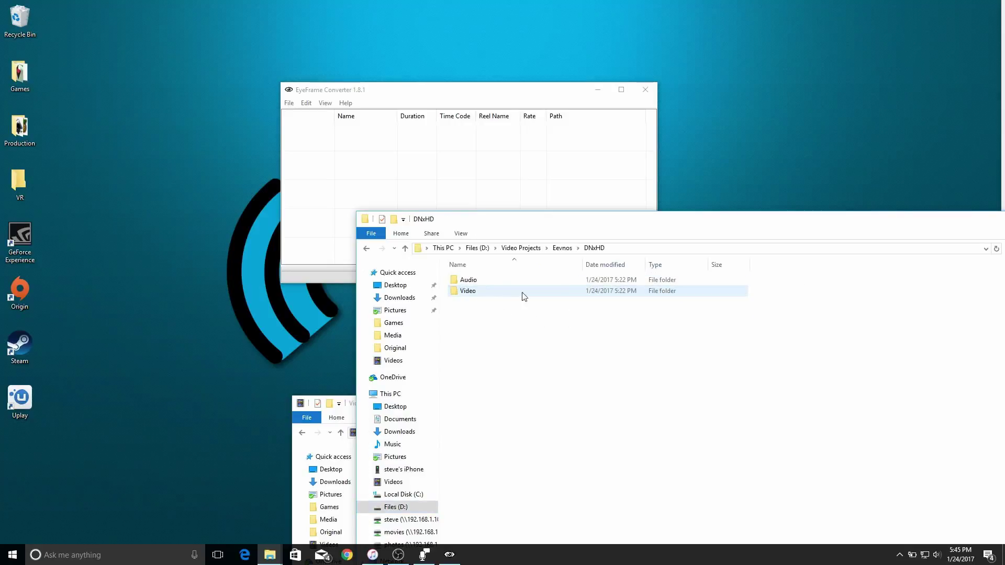
double_click(473, 291)
double_click(473, 280)
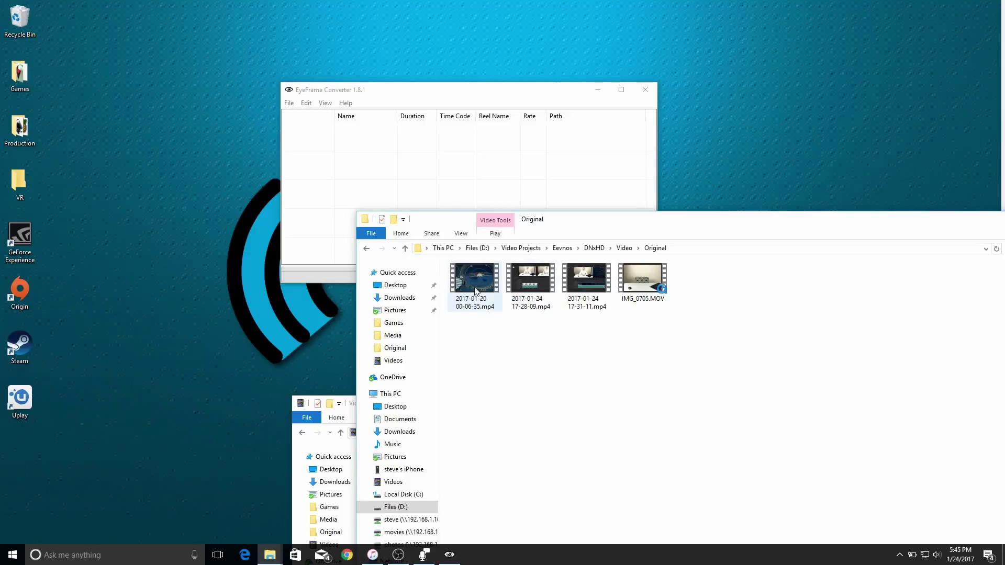
left_click_drag(474, 280, 432, 173)
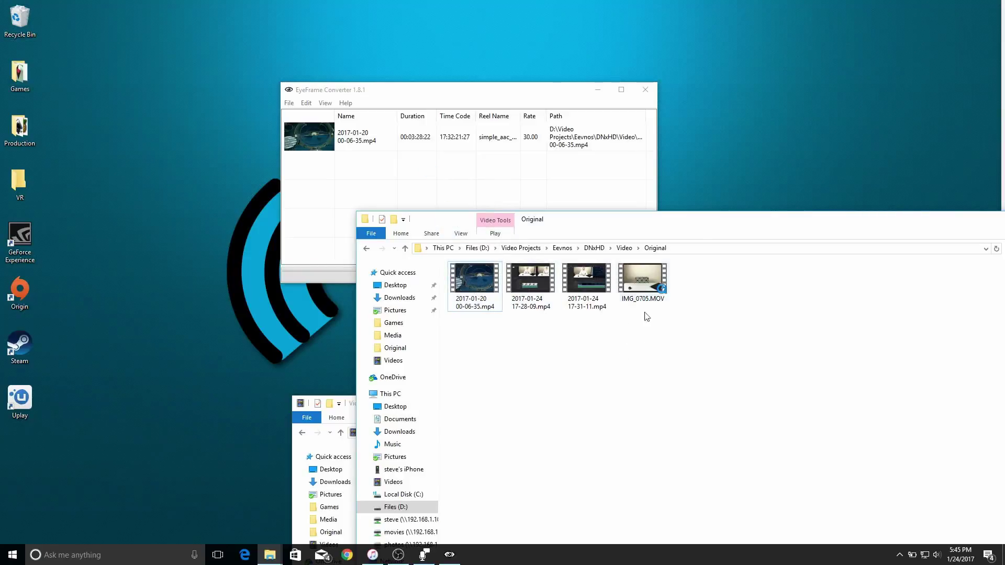
left_click_drag(643, 290, 417, 179)
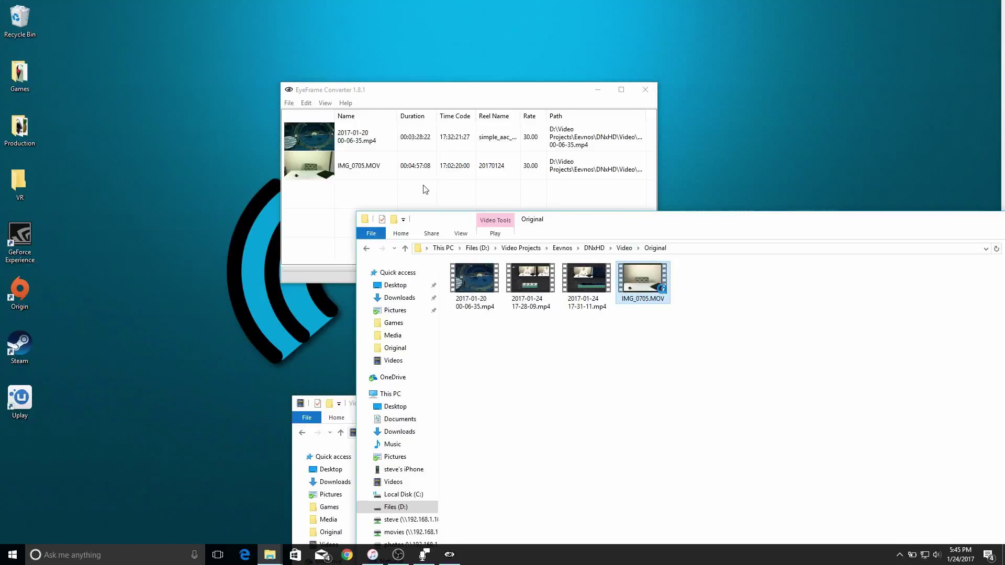
left_click(506, 99)
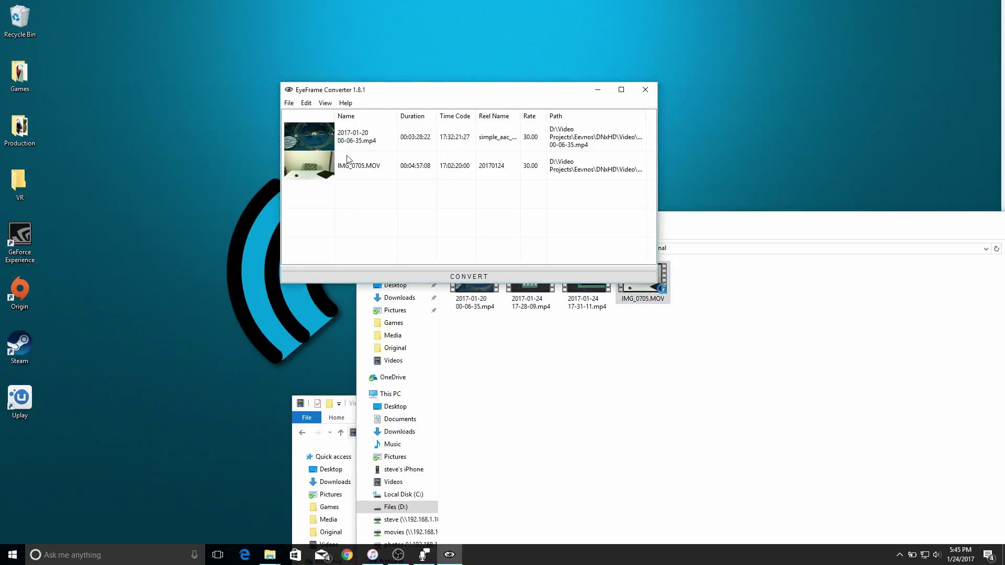
Start a conversion using the 'DNxHD 36 + Embed TC & RN - No Proxy' editing format
left_click(471, 276)
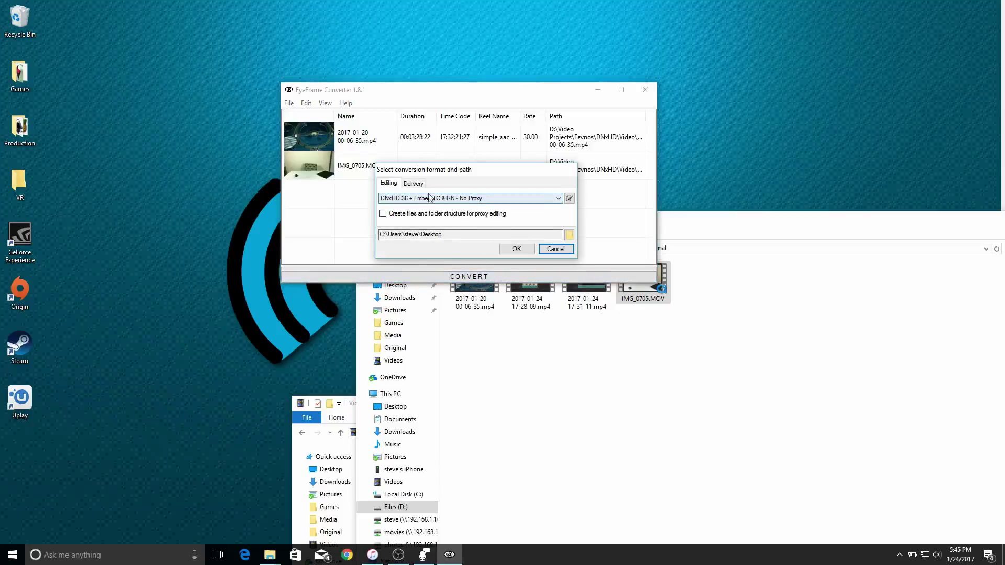
left_click(556, 199)
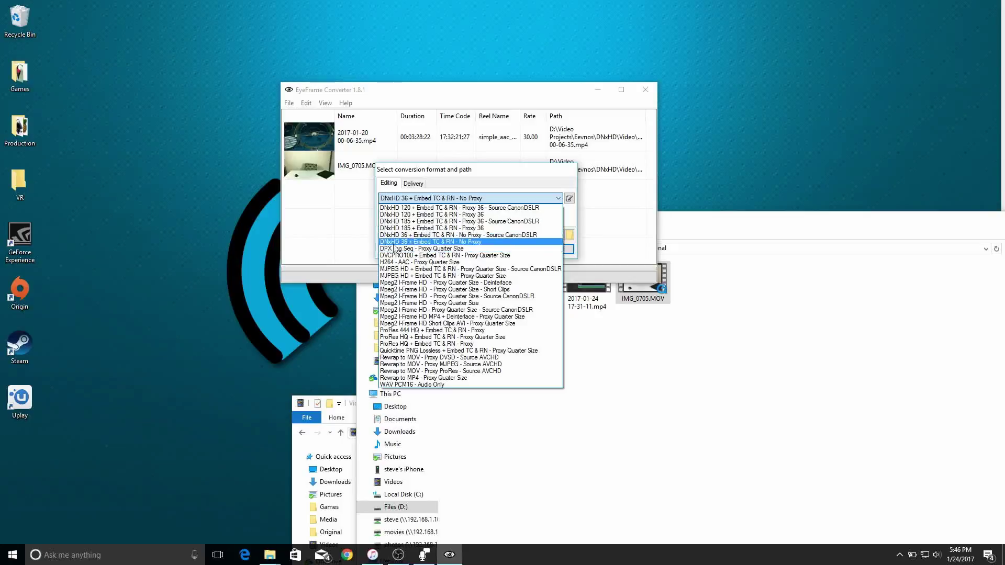
left_click(430, 242)
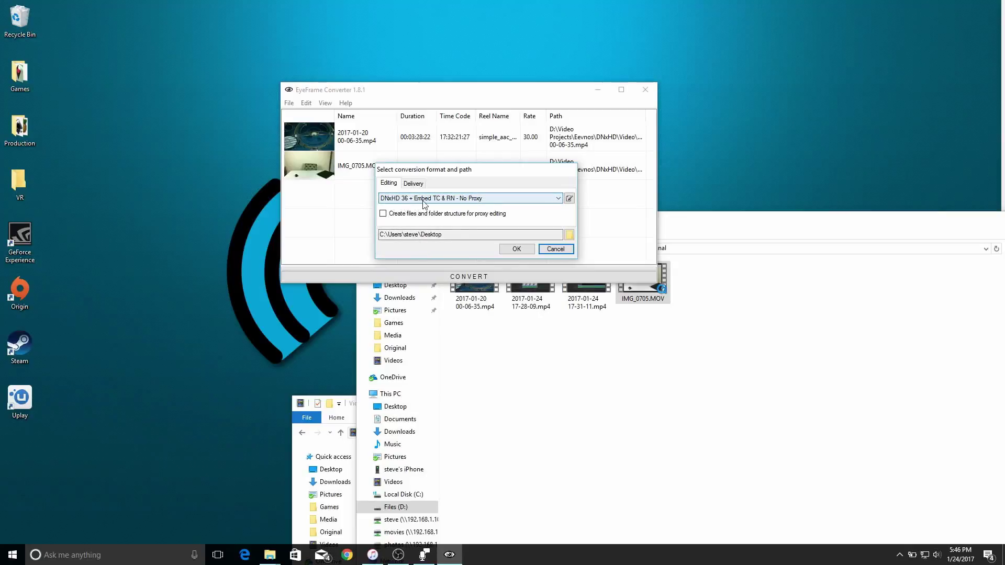
left_click(570, 234)
Output to D:\Video Projects\Eevnos\DNxHD\Video, convert both clips, and open the folder of .mov files
left_click_drag(573, 259, 504, 285)
double_click(487, 332)
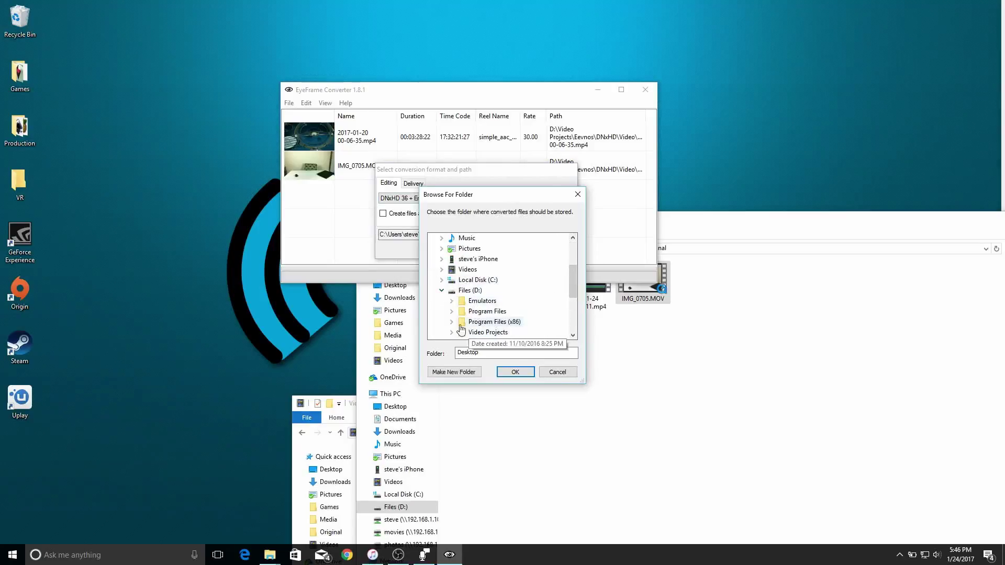
left_click(497, 332)
left_click(515, 372)
left_click(516, 250)
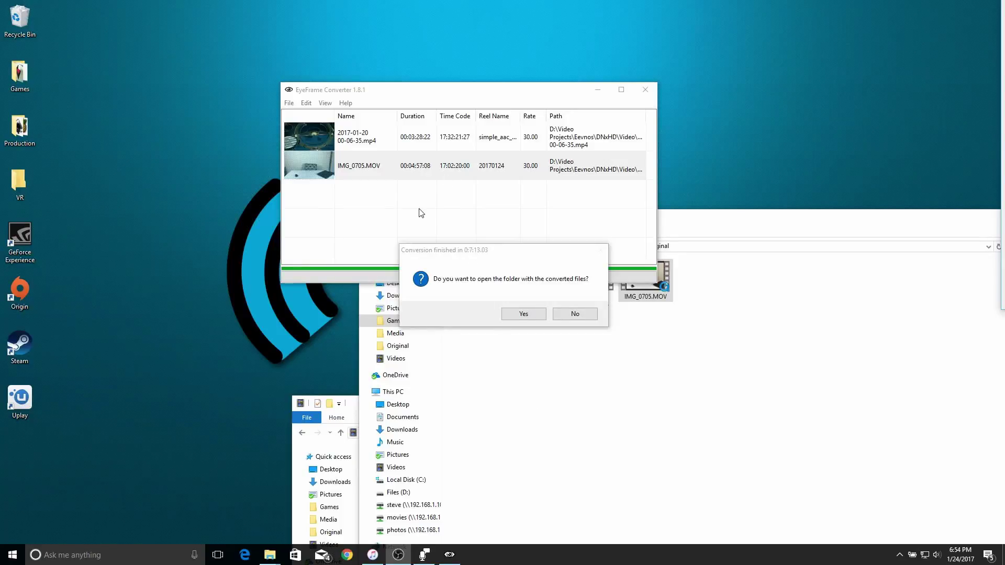
left_click(534, 314)
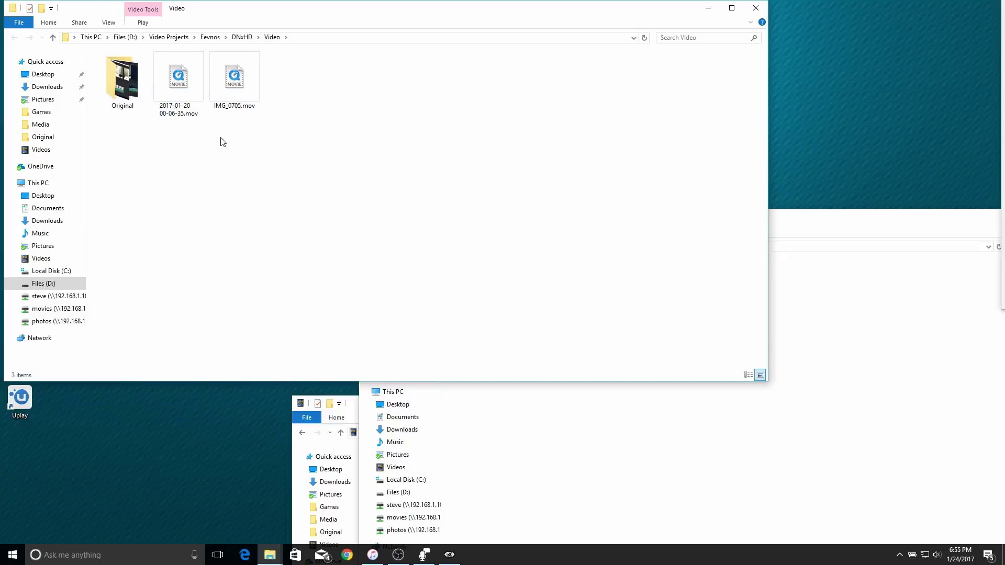
Switch the converted Video folder to Details view to show file sizes and lengths
right_click(242, 149)
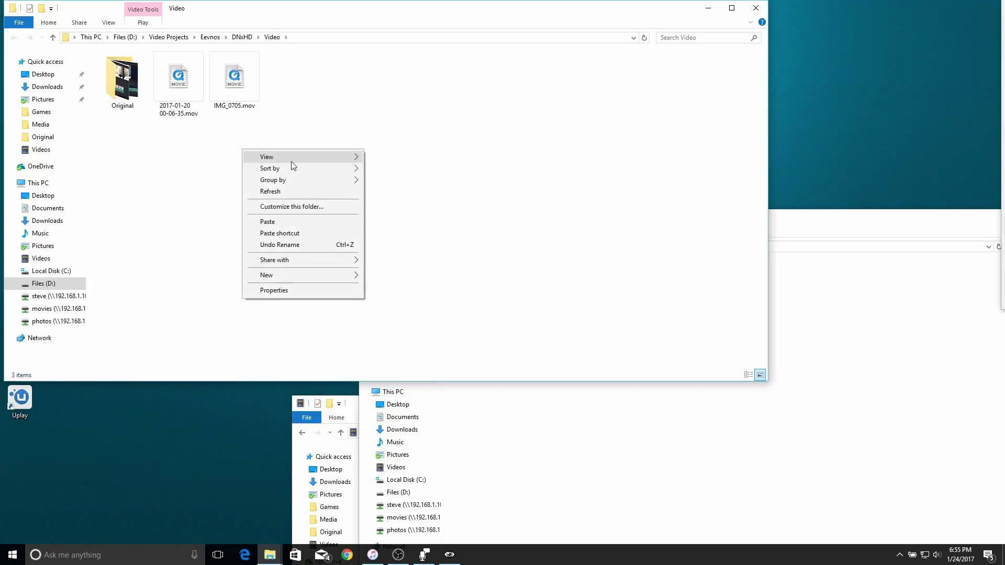
mouse_move(287, 157)
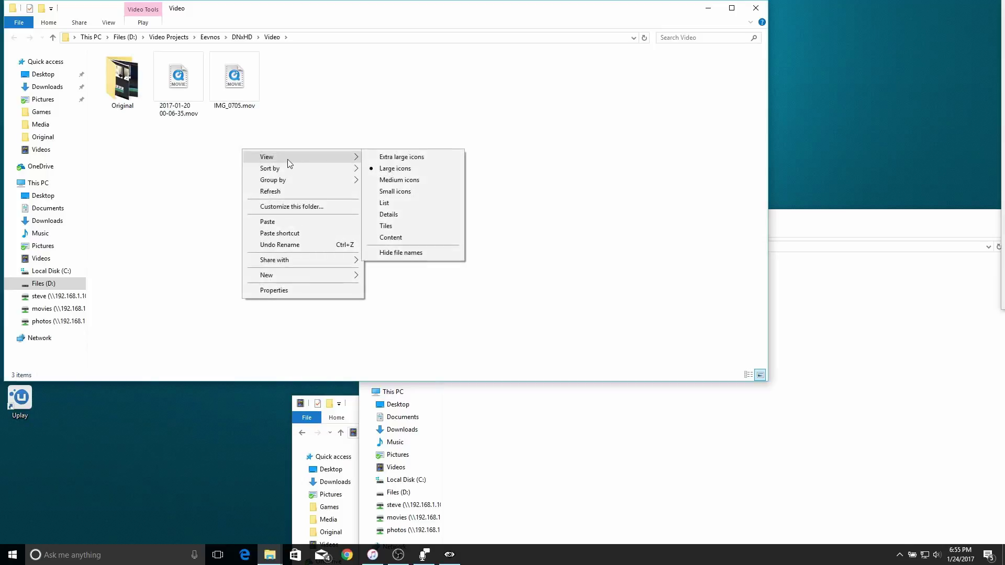
left_click(412, 216)
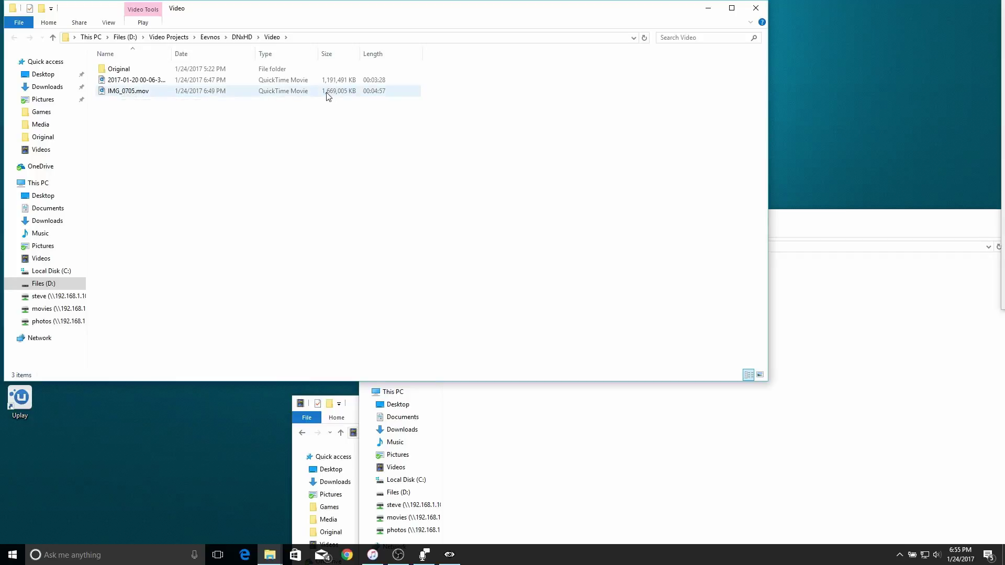
Show the original phone videos in the Original folder in Details view, then return to Video
double_click(120, 70)
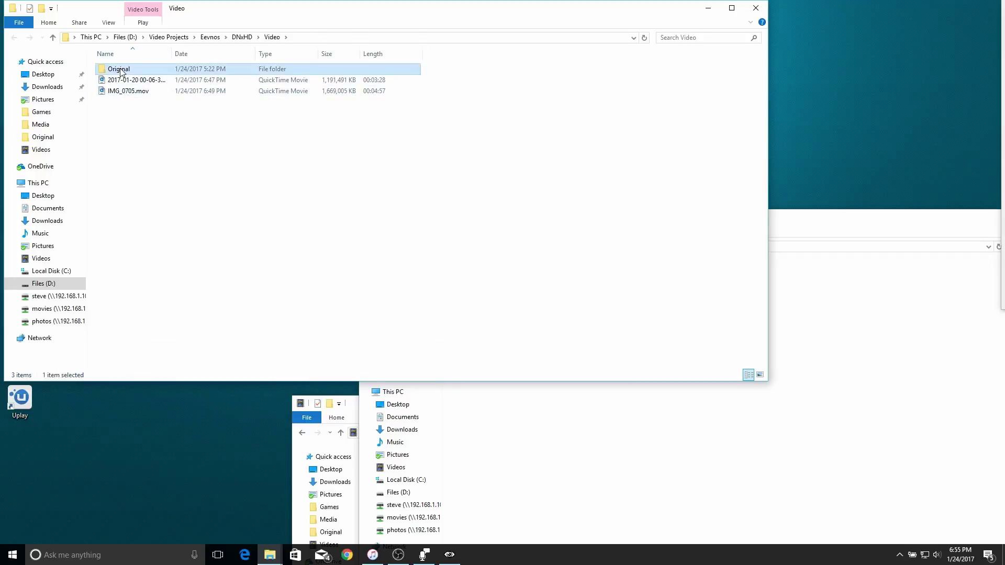
right_click(190, 177)
mouse_move(231, 179)
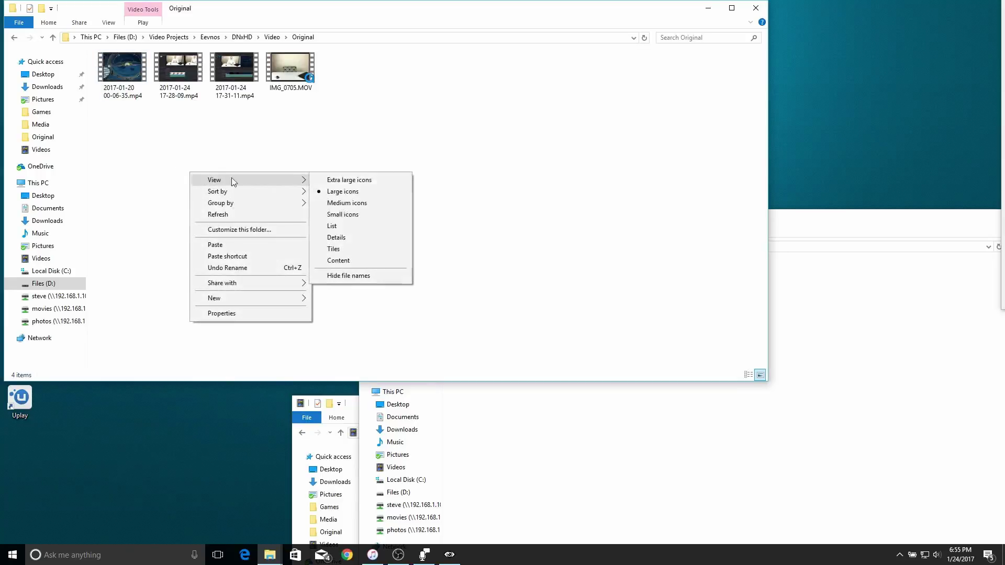
left_click(353, 240)
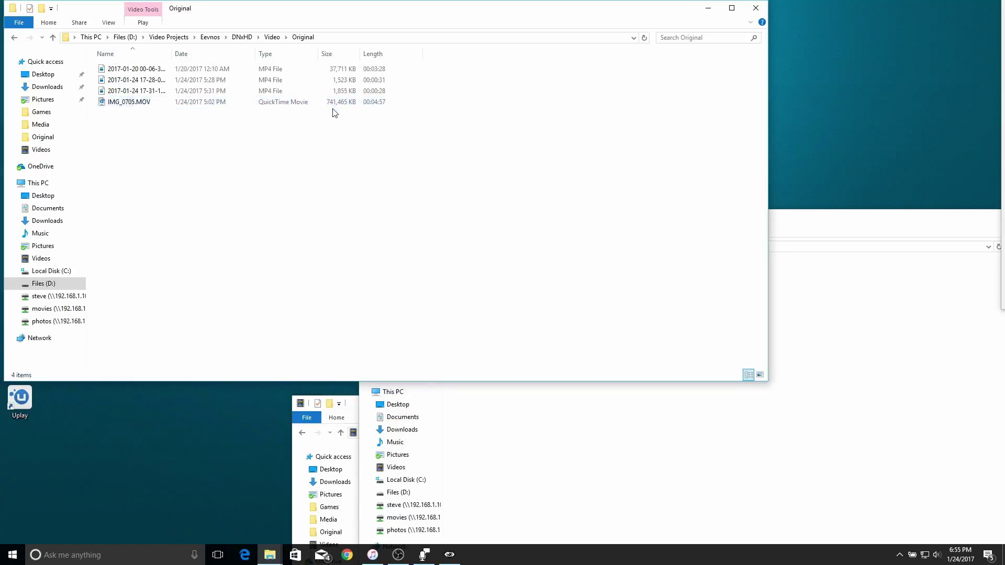
left_click(16, 39)
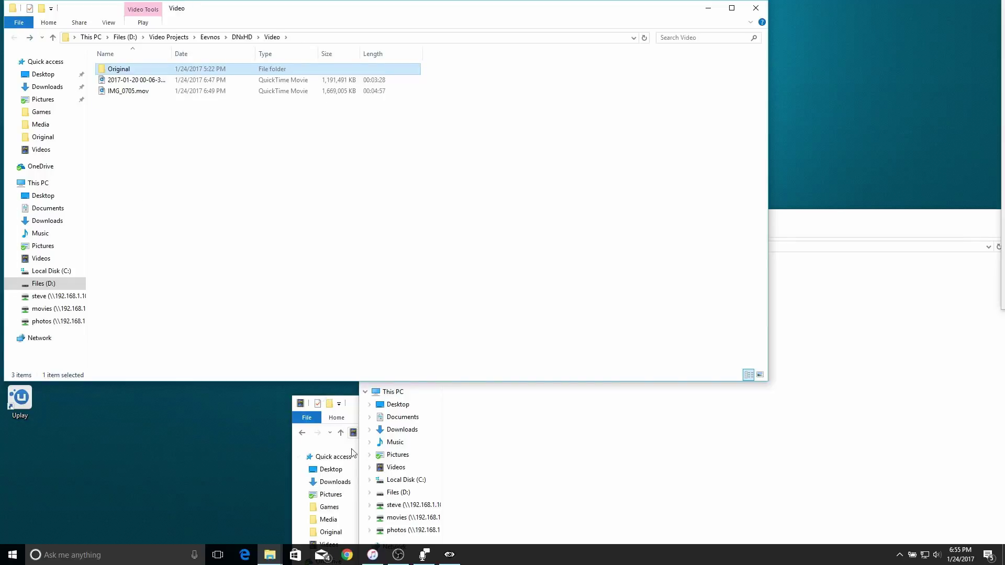
left_click(99, 556)
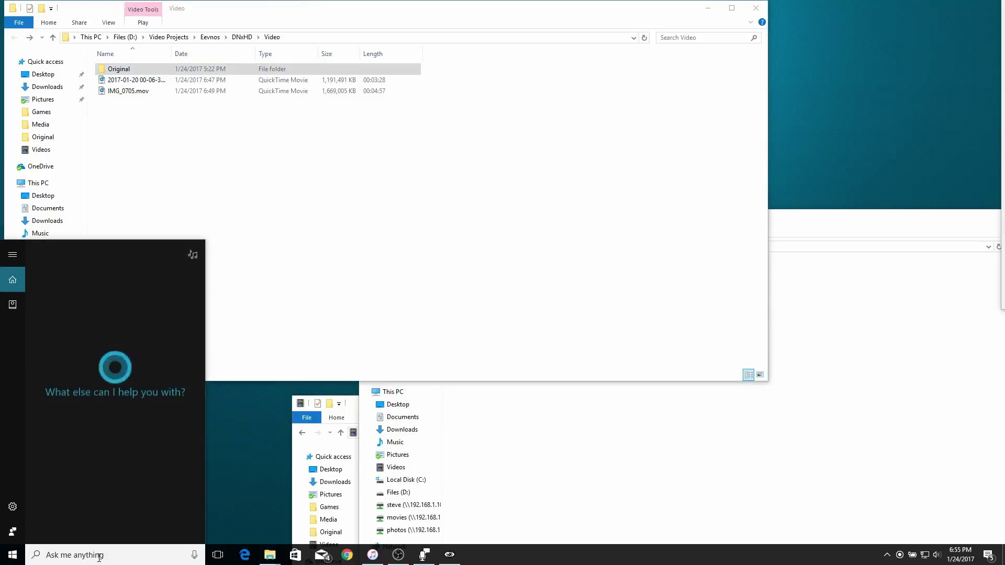
Launch DaVinci Resolve from a 'res' search and bring the Video folder window back in front
type("r")
type("es")
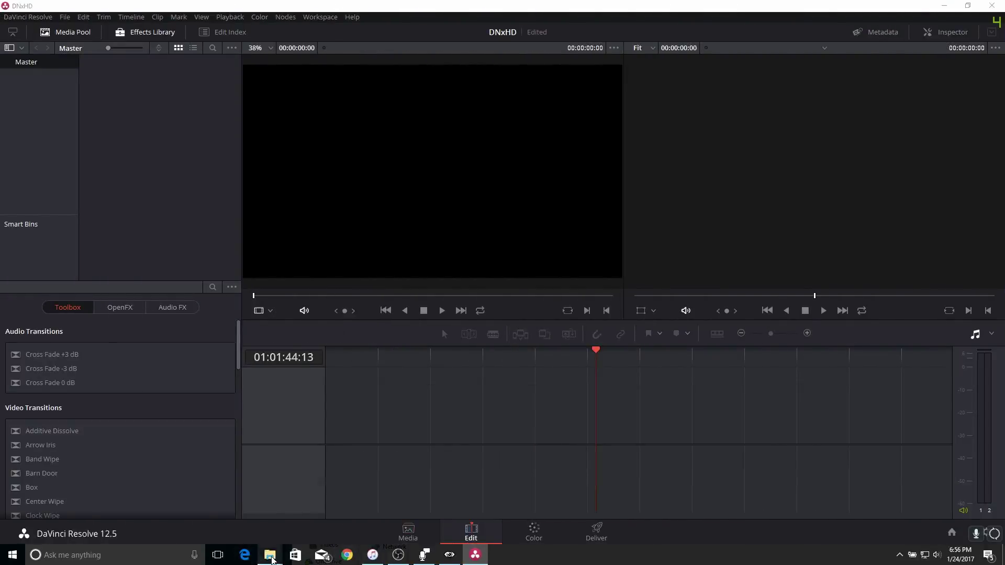
mouse_move(270, 553)
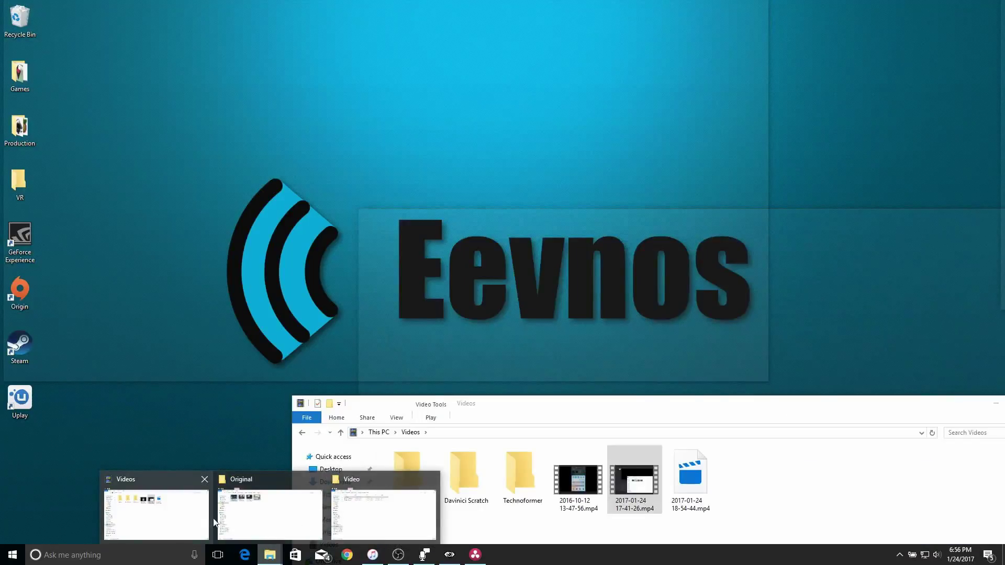
left_click(383, 515)
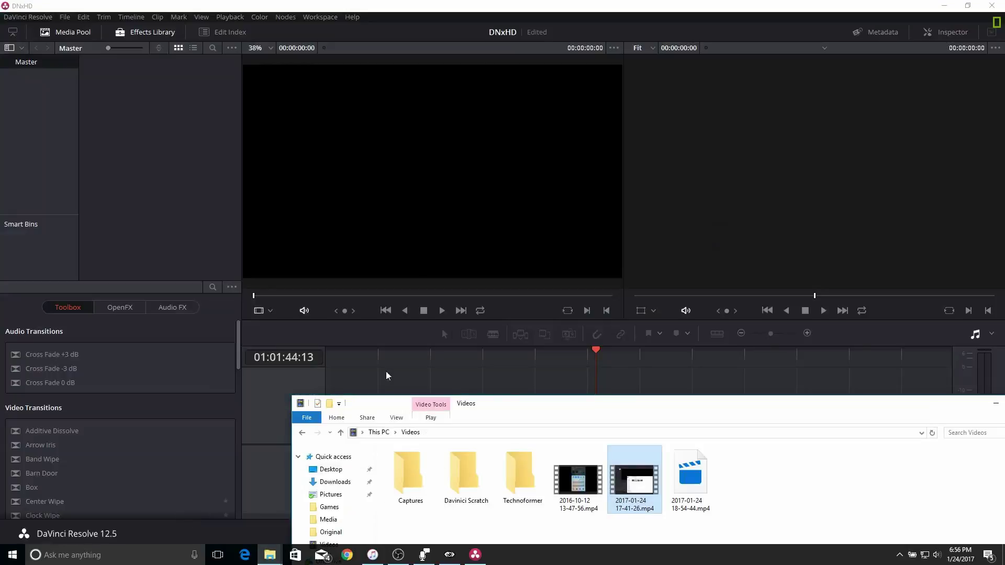
Drag both converted .mov files into the Media Pool and load IMG_0705 into the source viewer
left_click_drag(216, 16, 537, 105)
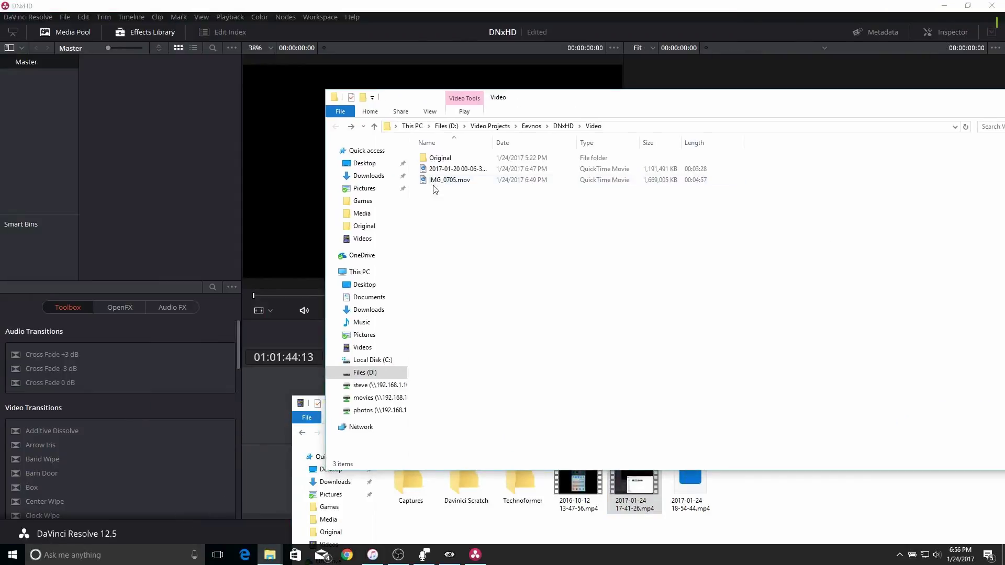
right_click(496, 237)
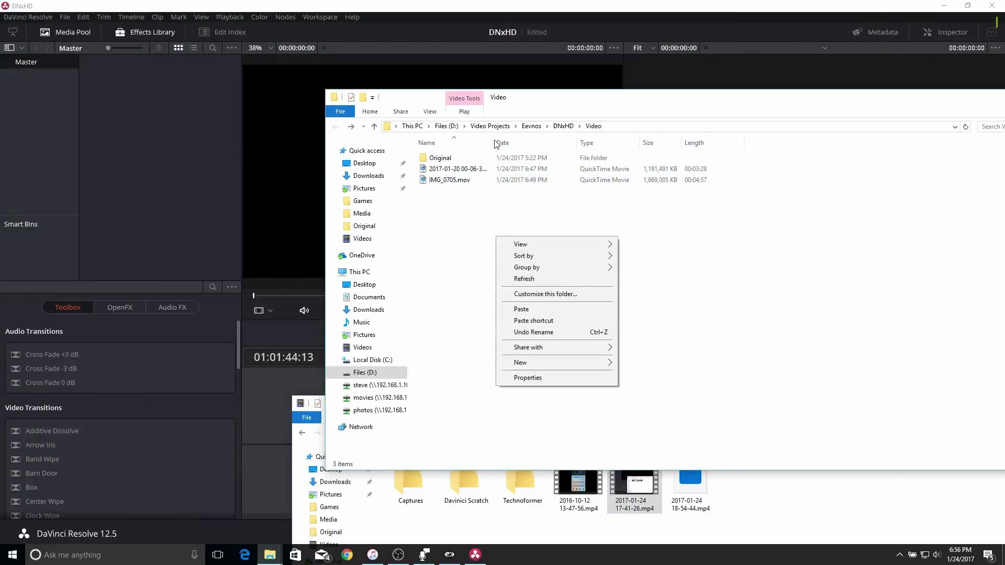
left_click(471, 229)
left_click_drag(453, 212, 139, 165)
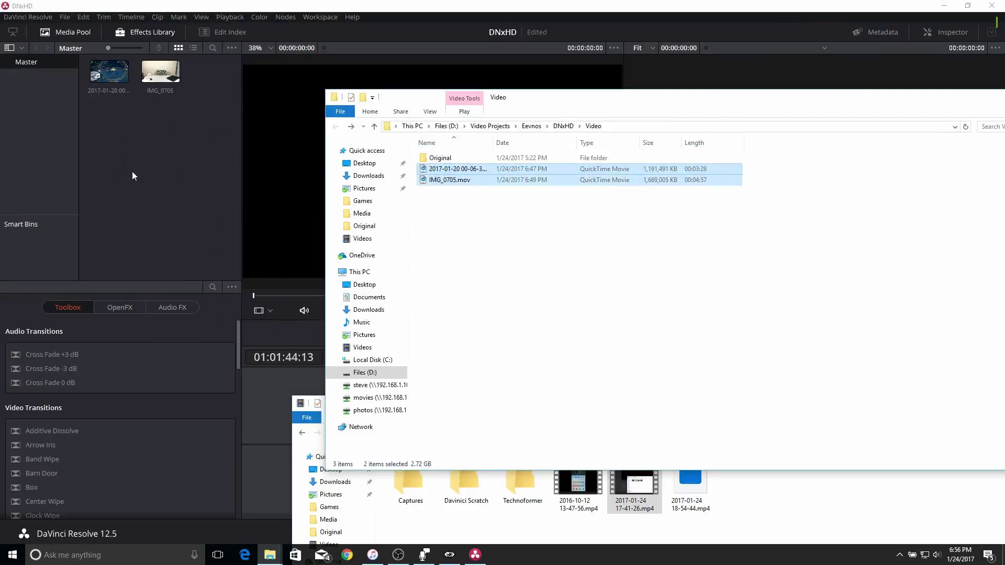
left_click(128, 167)
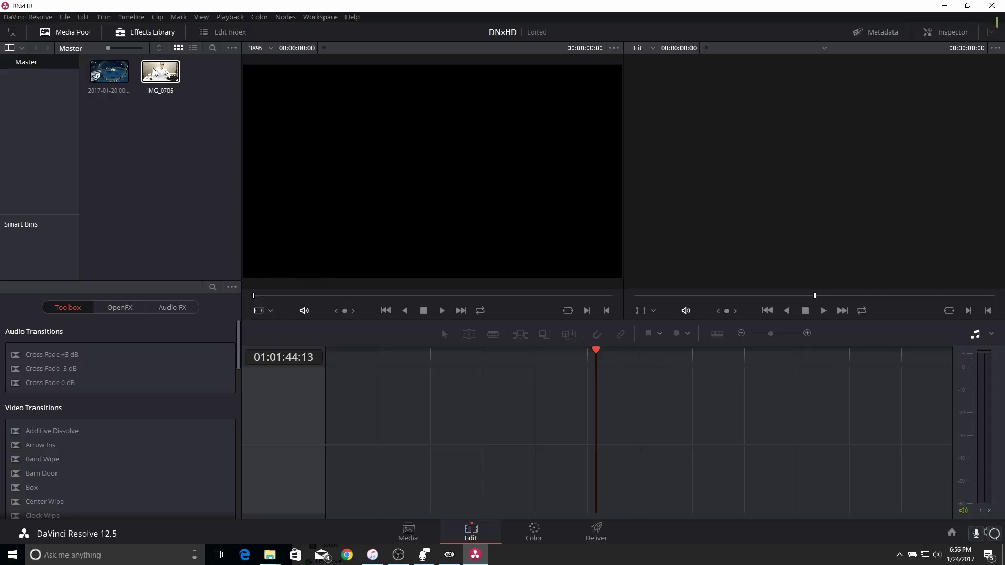
left_click_drag(157, 79, 326, 193)
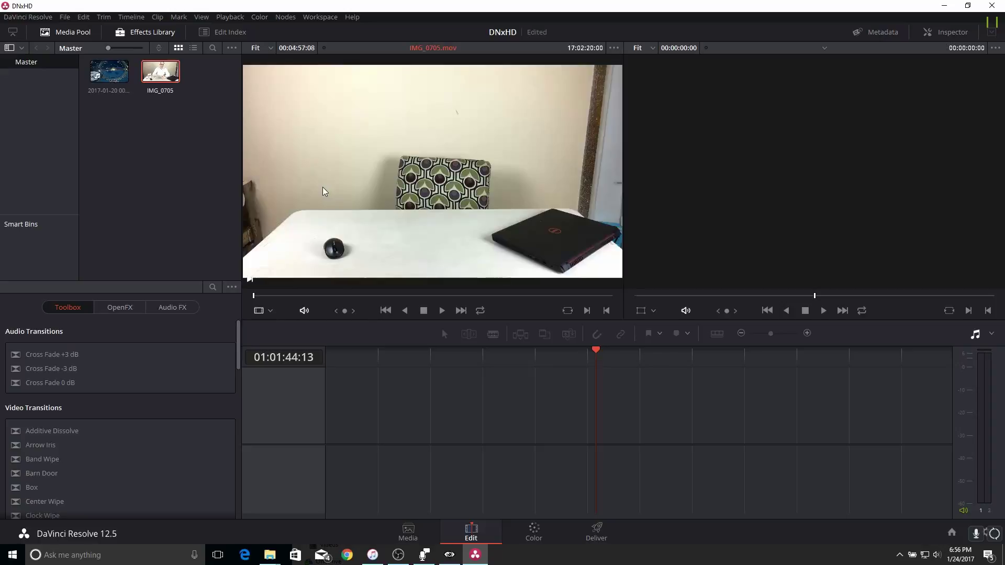
Play parts of IMG_0705 in the source viewer, skipping ahead and stopping at 17:05:48:05
left_click(361, 294)
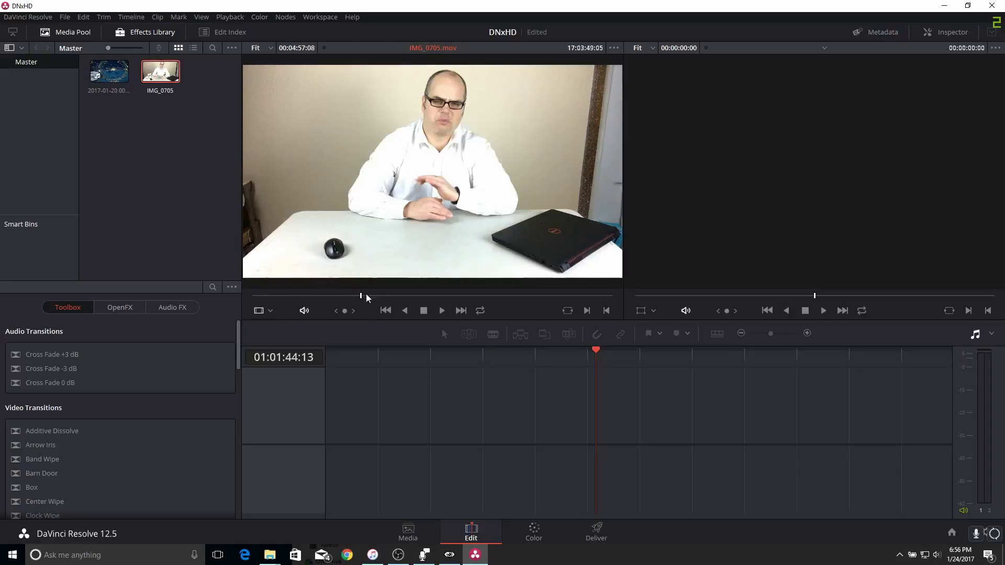
left_click(441, 311)
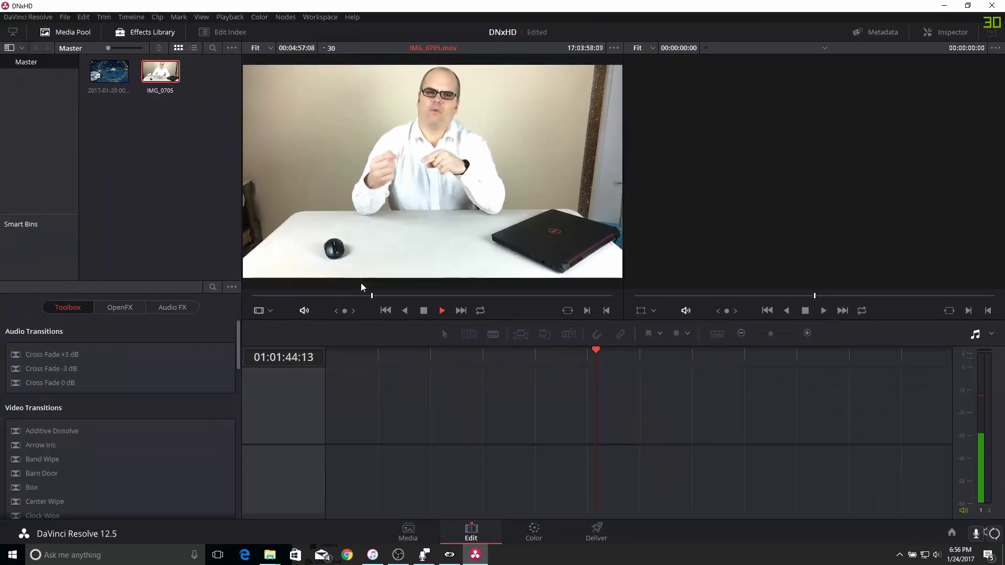
left_click(478, 397)
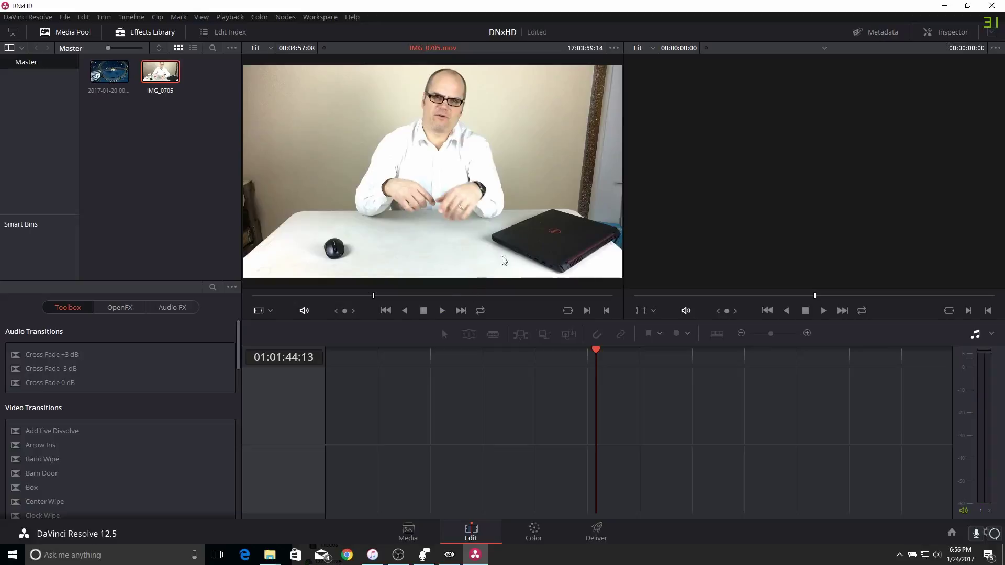
left_click(464, 311)
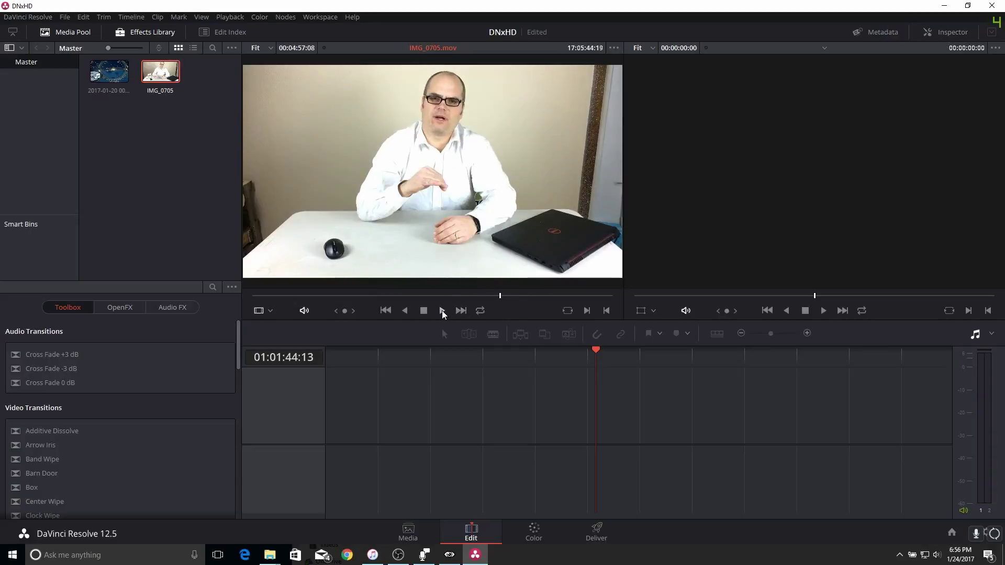
left_click(441, 312)
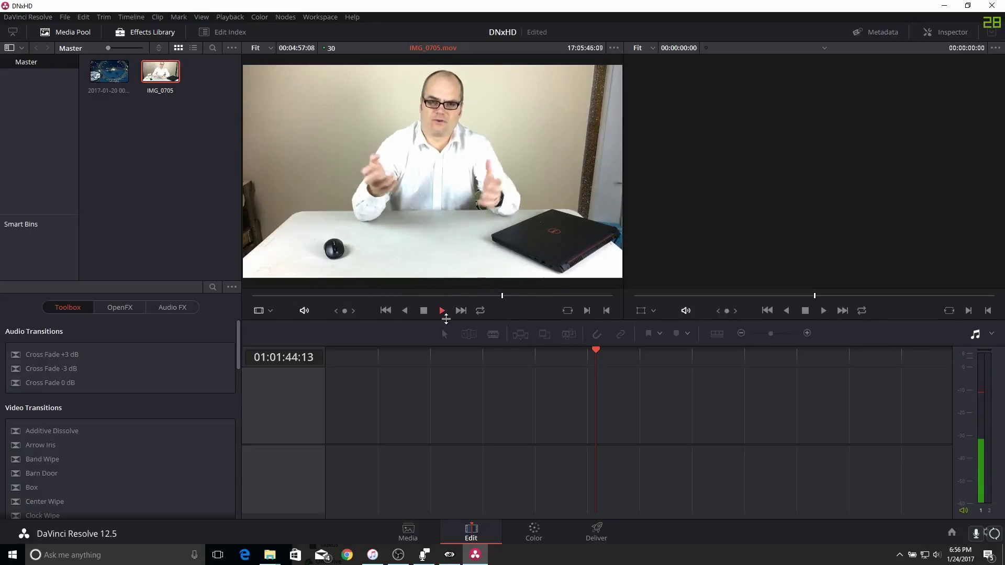
left_click(425, 312)
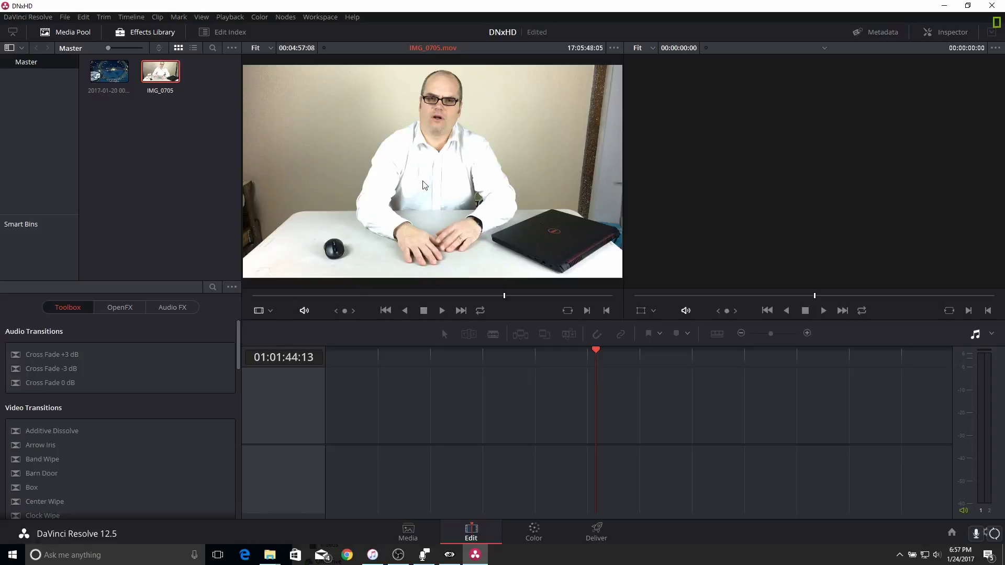
left_click(185, 155)
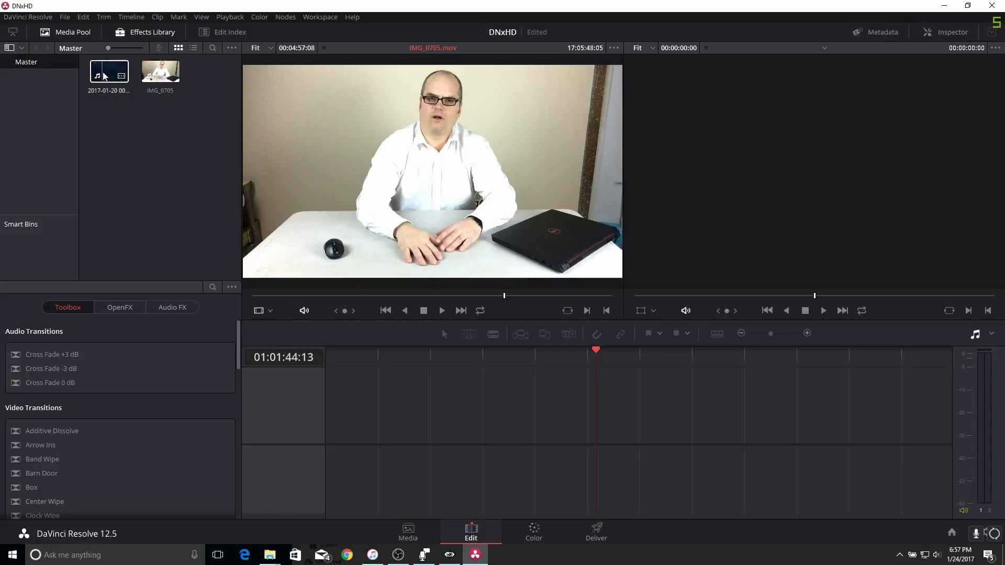
left_click_drag(109, 72, 335, 406)
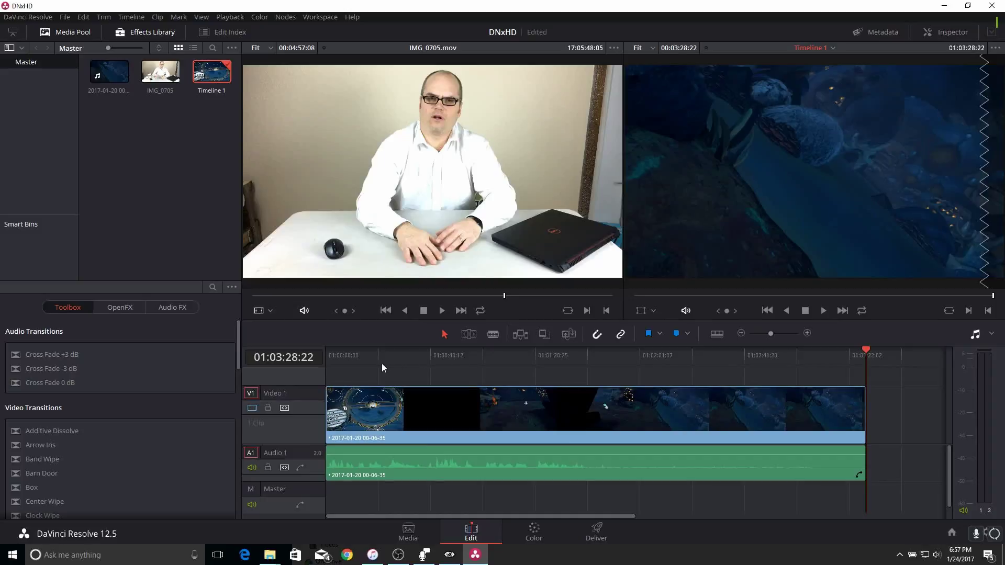
Scrub the Timeline 1 playhead to review the gameplay clip, then bring EyeFrame Converter back in front
left_click_drag(381, 363, 718, 379)
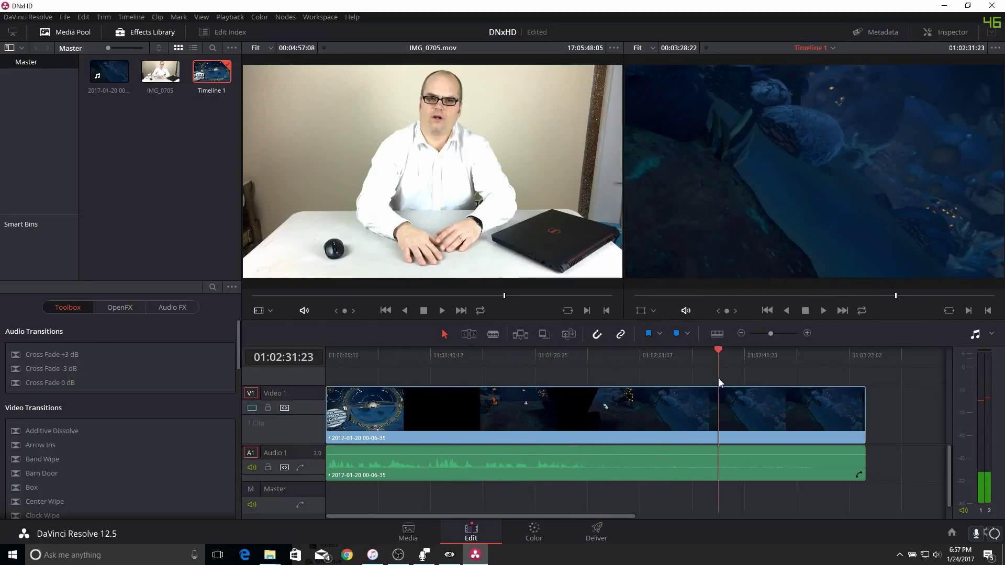
left_click(535, 362)
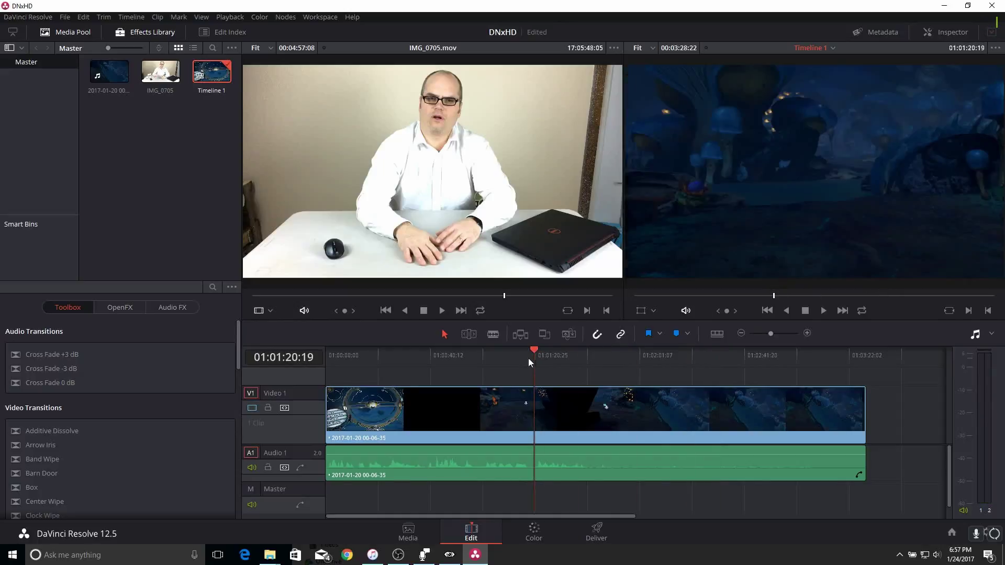
left_click_drag(514, 356, 457, 366)
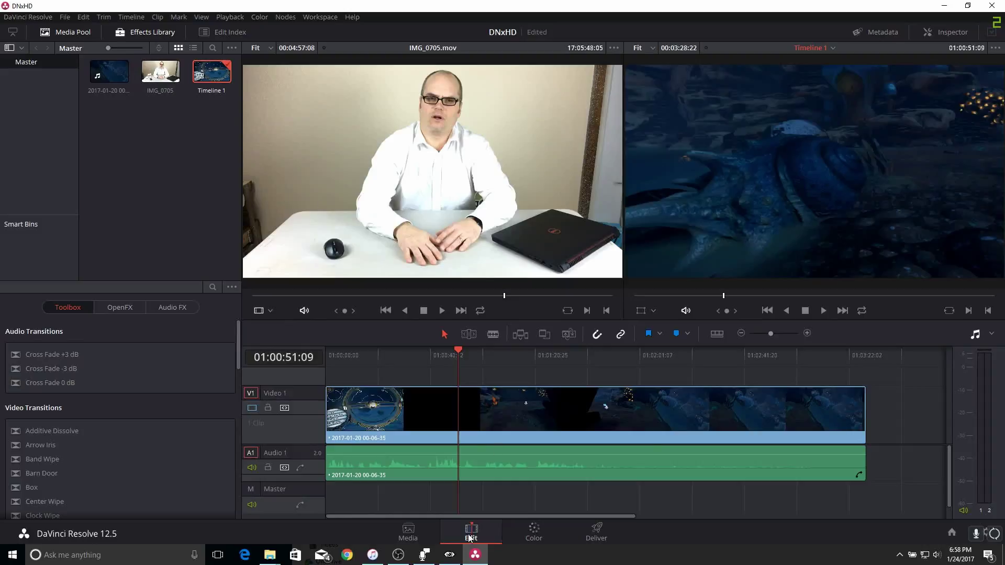
left_click(449, 555)
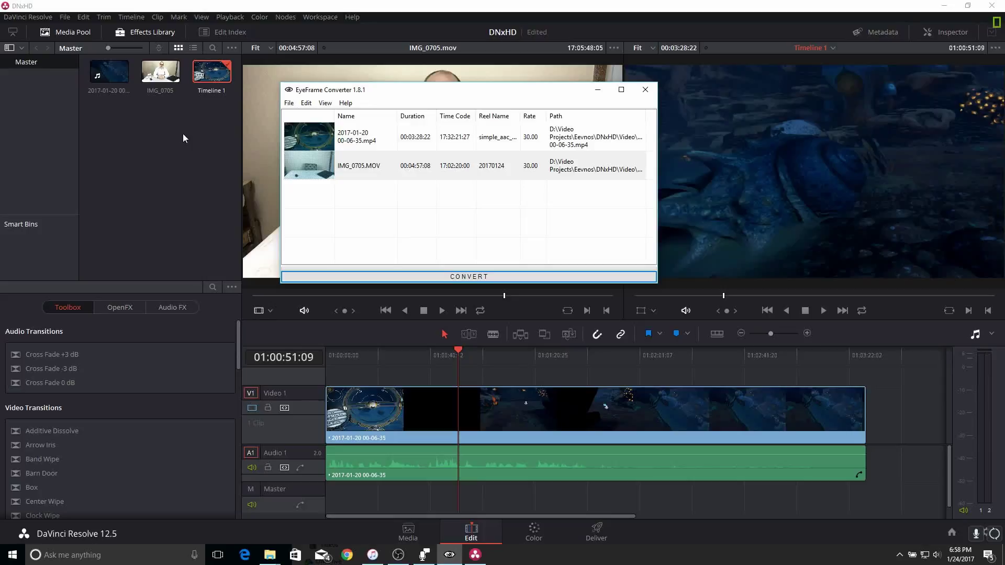
left_click(616, 32)
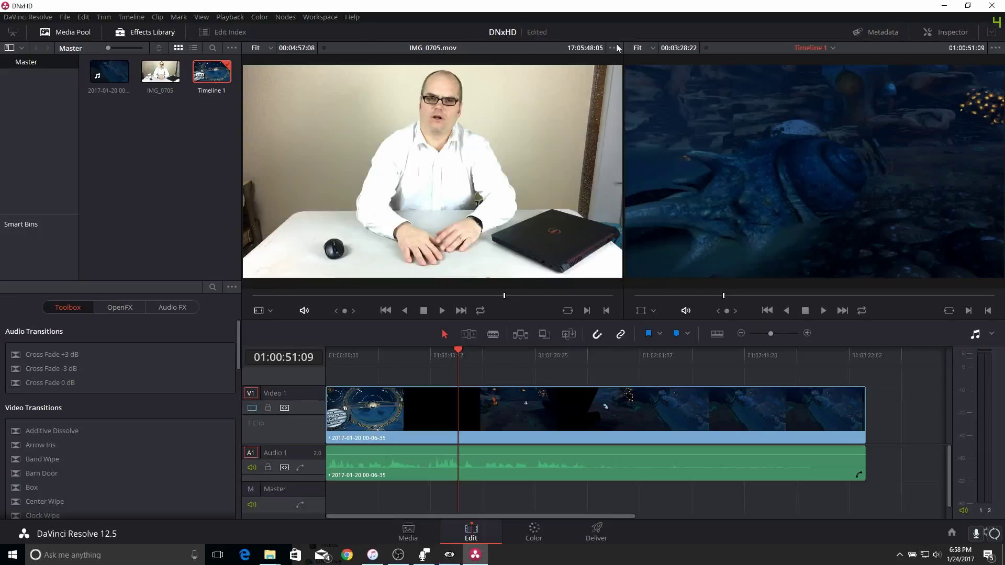